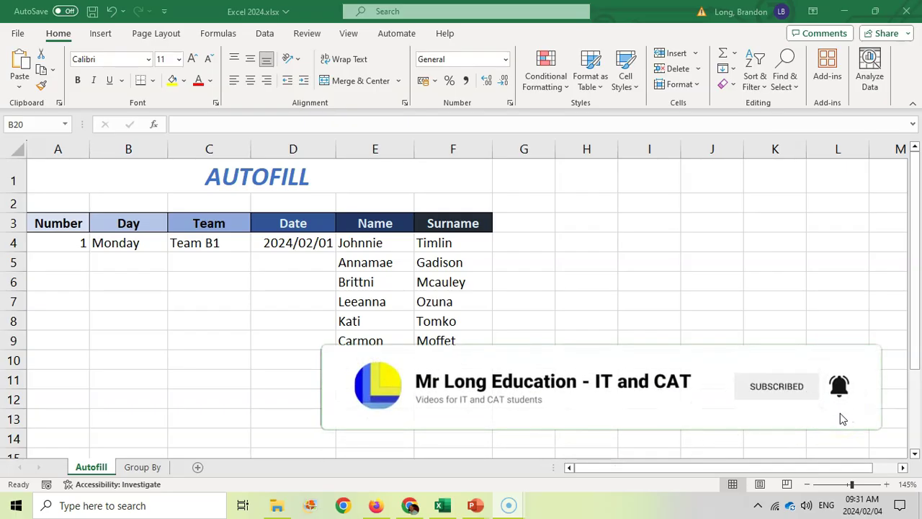
# - Enter 2, 3 and 4 in A5, A6 and A7 below the starting 1
pyautogui.click(70, 244)
pyautogui.click(280, 319)
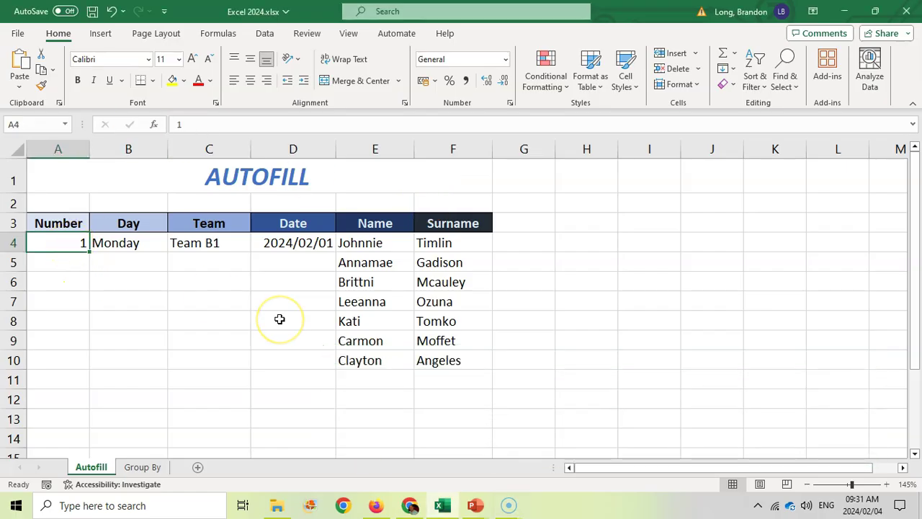
pyautogui.press('Down')
pyautogui.write('2')
pyautogui.press('Return')
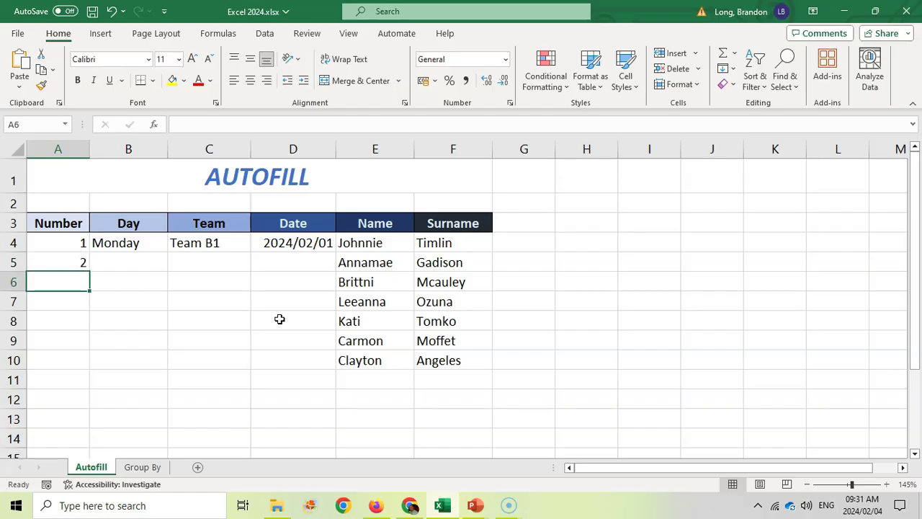
pyautogui.write('3')
pyautogui.press('Return')
pyautogui.write('4')
pyautogui.press('Return')
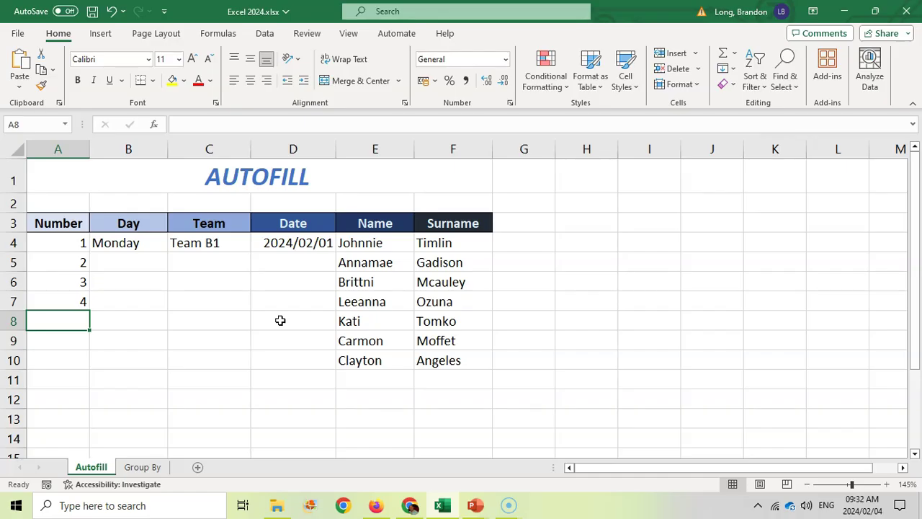
# - Enter the formula =A4+1 in A5
pyautogui.press('Up')
pyautogui.press('Up')
pyautogui.press('Up')
pyautogui.write('=')
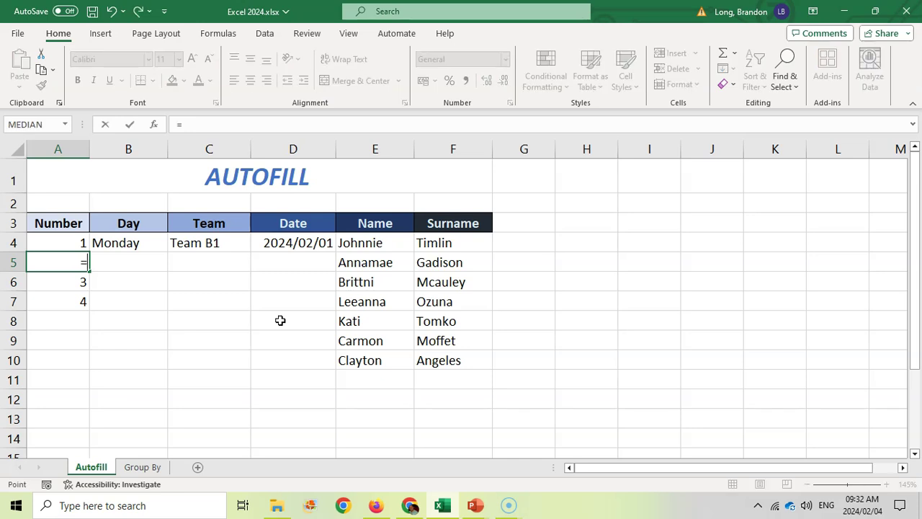
pyautogui.press('Up')
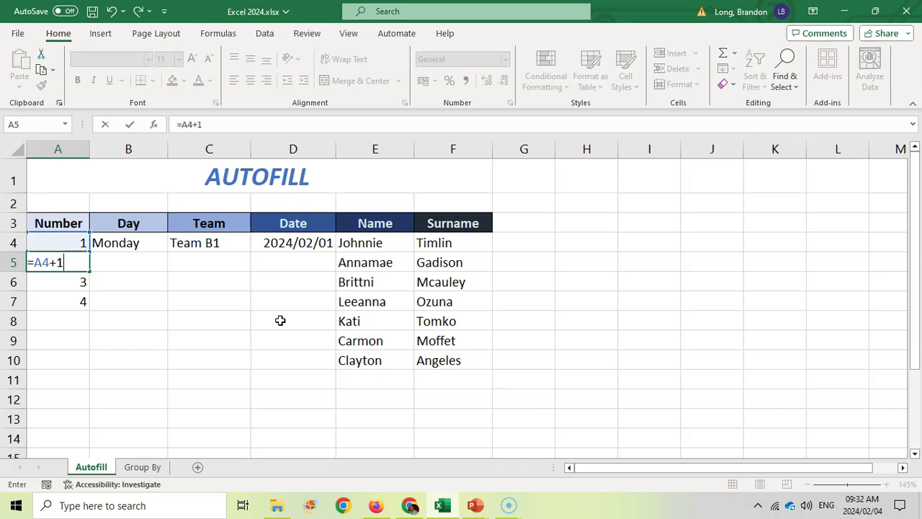
pyautogui.press('Return')
# - Copy the formula down to A11, then select A5:A11 for clearing
pyautogui.press('Up')
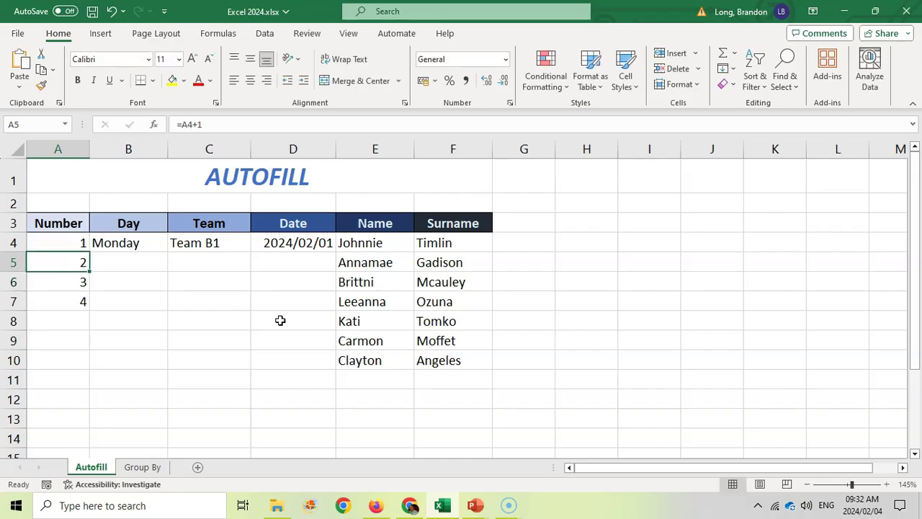
pyautogui.moveTo(90, 273); pyautogui.dragTo(87, 380)
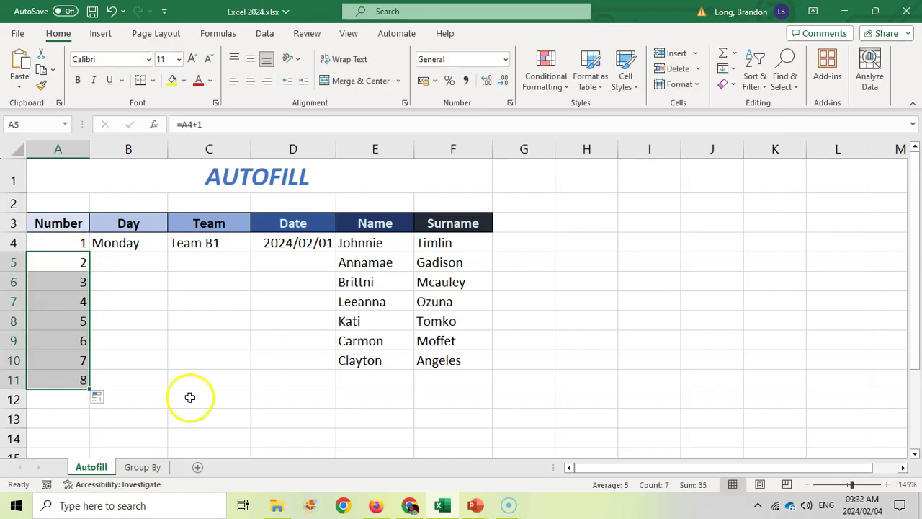
pyautogui.click(73, 261)
pyautogui.moveTo(72, 262); pyautogui.dragTo(72, 392)
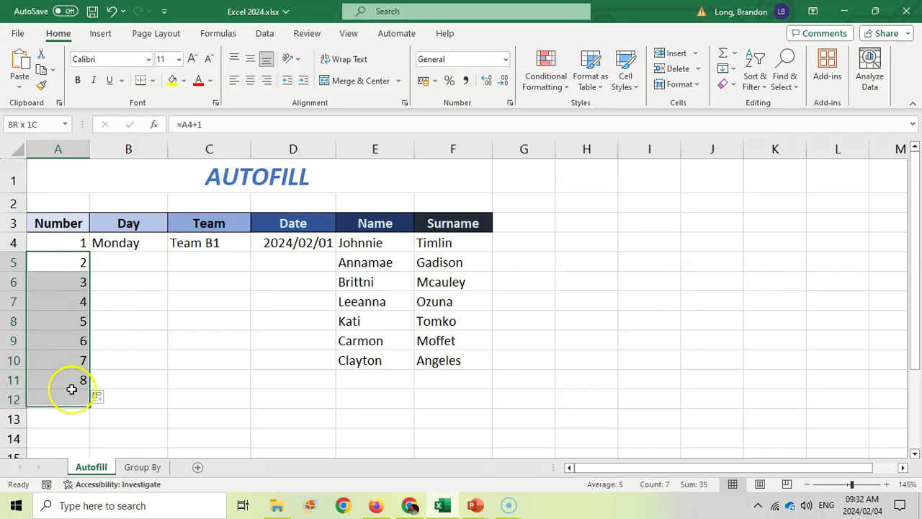
# - Delete the numbers below A4 and reselect the starting 1
pyautogui.press('Delete')
pyautogui.click(49, 247)
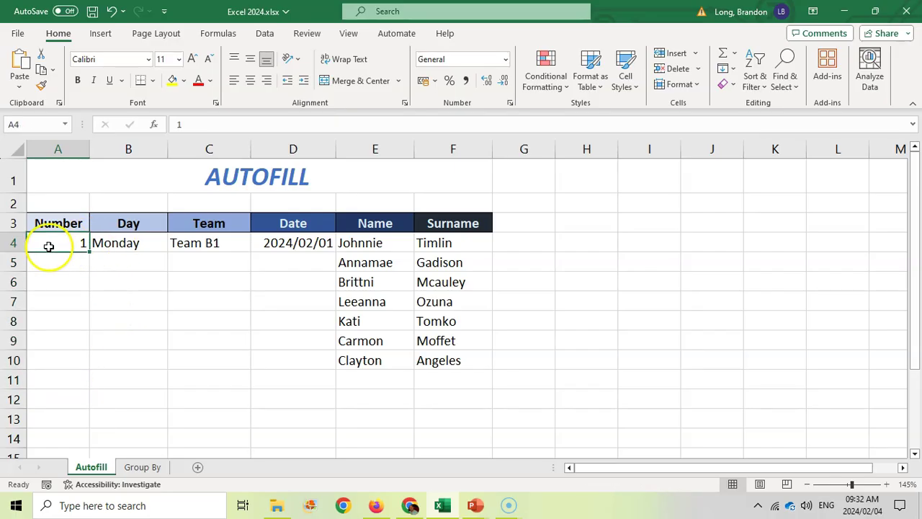
pyautogui.click(138, 317)
pyautogui.click(51, 238)
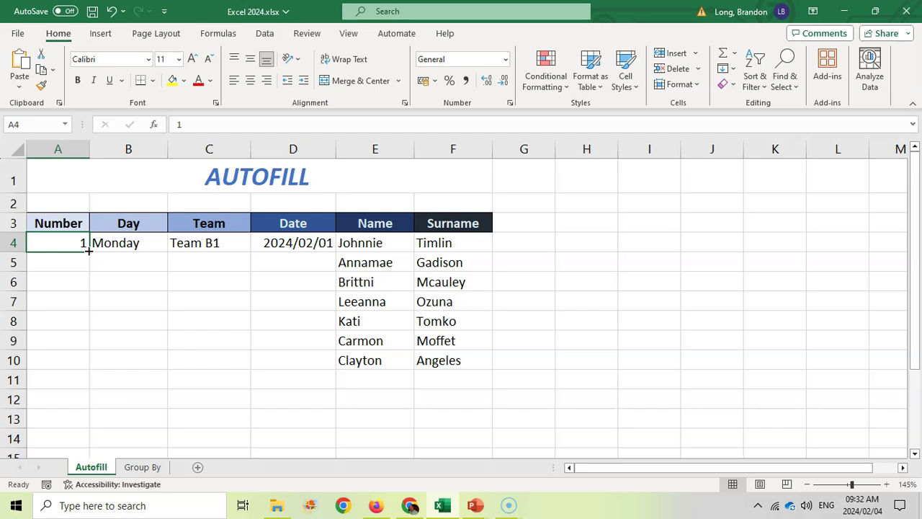
# - Fill the 1 down to A11, trying Fill Series before switching back to Copy Cells
pyautogui.moveTo(89, 250); pyautogui.dragTo(79, 379)
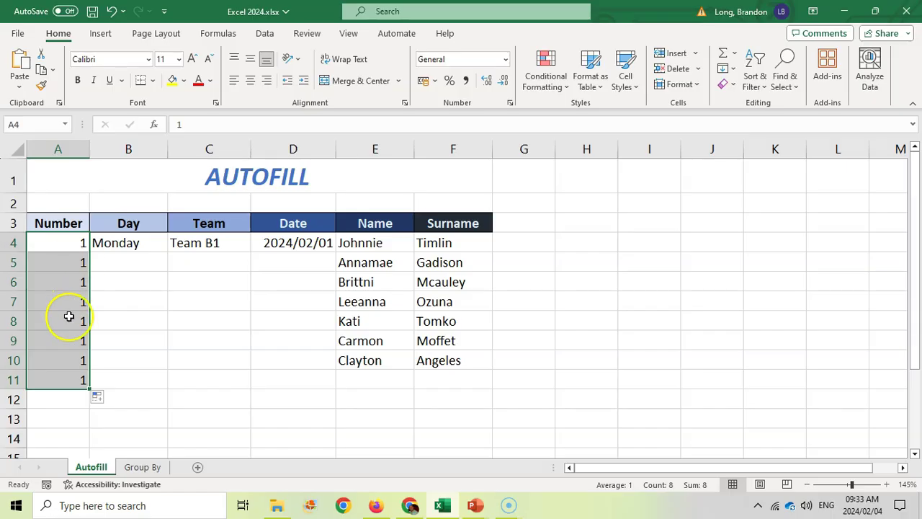
pyautogui.click(108, 401)
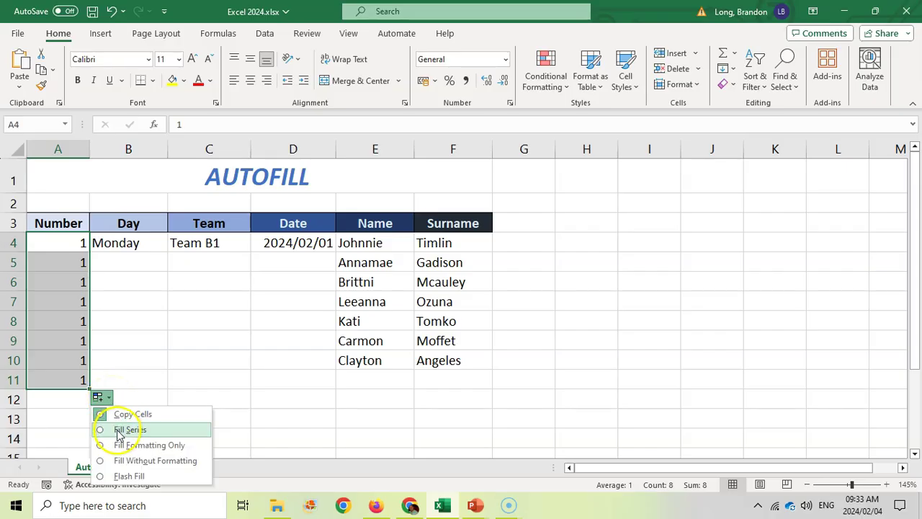
pyautogui.click(122, 430)
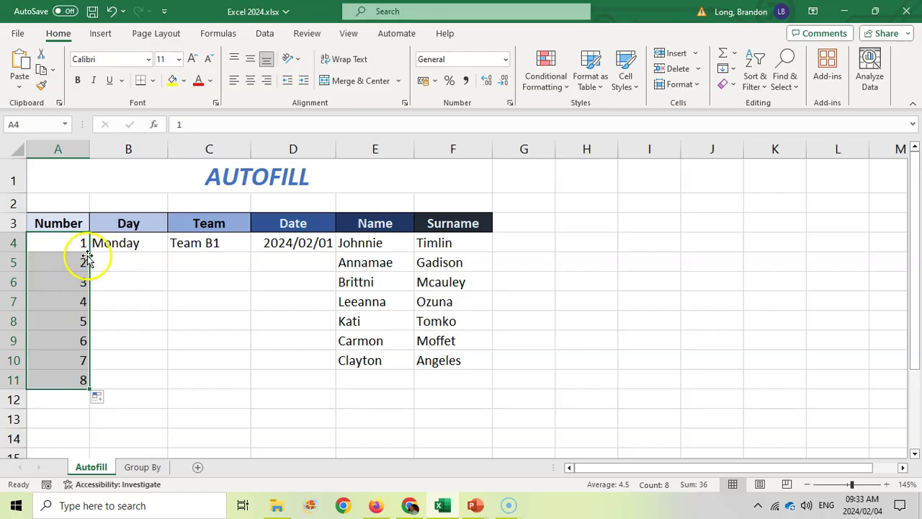
pyautogui.click(104, 397)
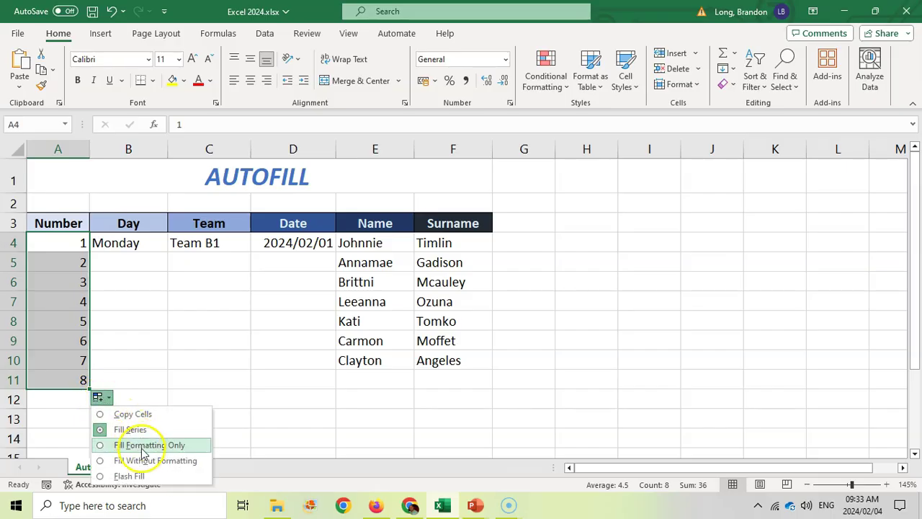
pyautogui.click(130, 429)
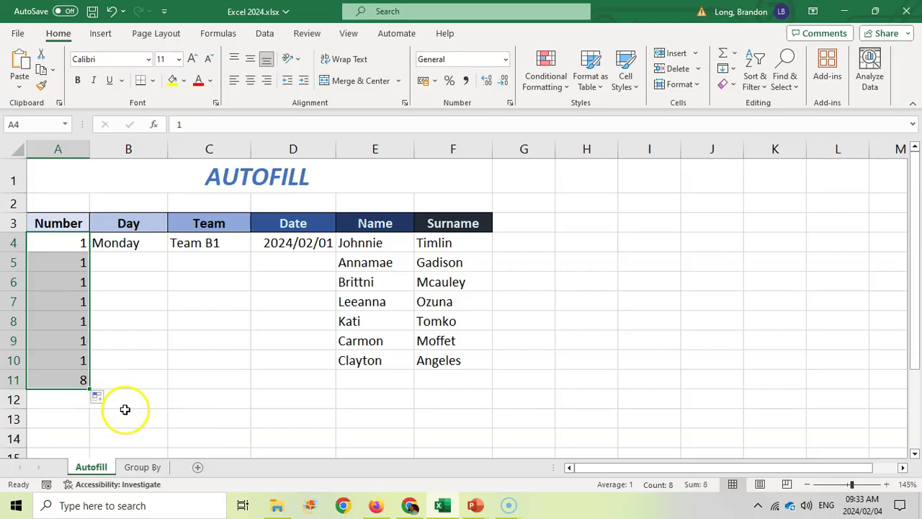
# - Clear the 1s in A5:A11 and extend a 1, 2 start down the column
pyautogui.moveTo(57, 262); pyautogui.dragTo(65, 389)
pyautogui.press('Delete')
pyautogui.click(58, 262)
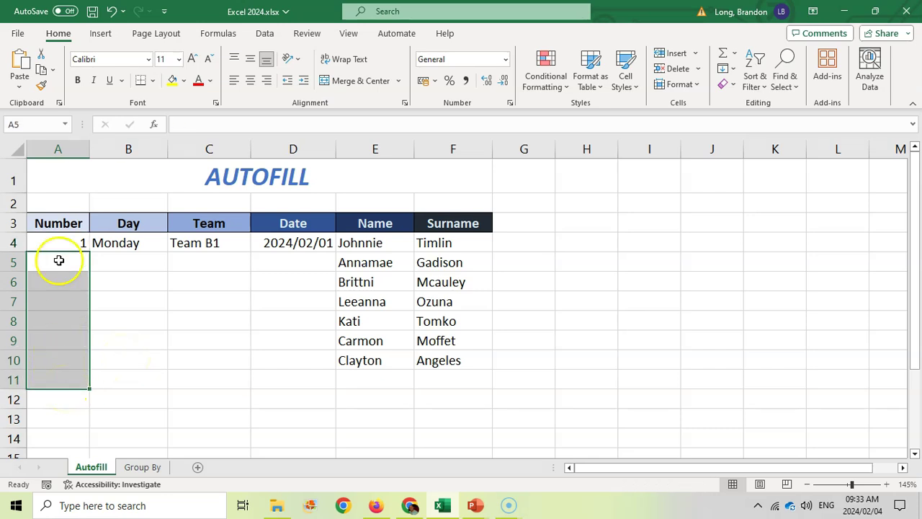
pyautogui.write('2')
pyautogui.moveTo(70, 268); pyautogui.dragTo(79, 393)
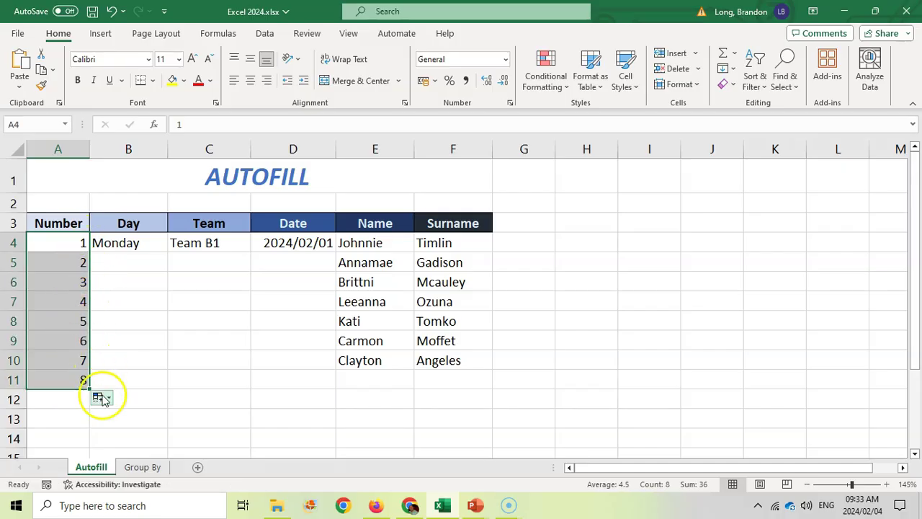
# - Type the numbers 1 through 4 down column A
pyautogui.click(78, 238)
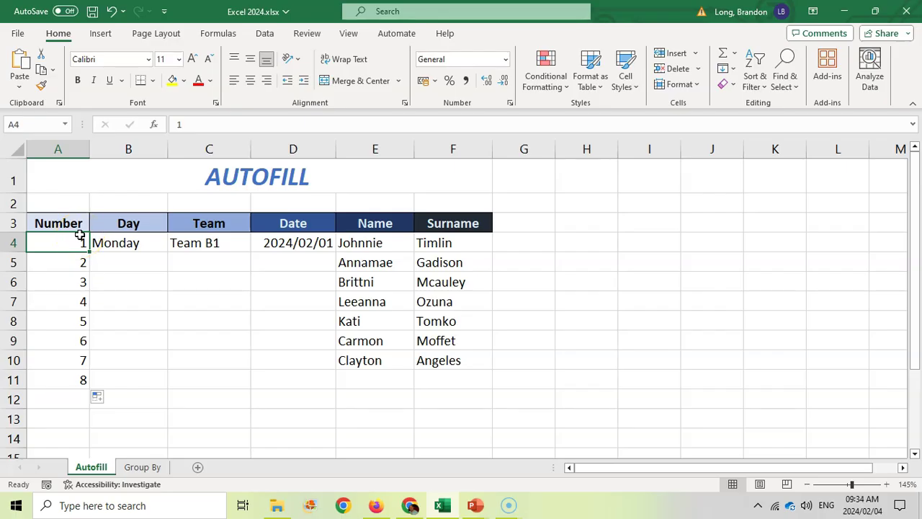
pyautogui.write('1')
pyautogui.press('Return')
pyautogui.press('Return')
pyautogui.press('Return')
pyautogui.press('Return')
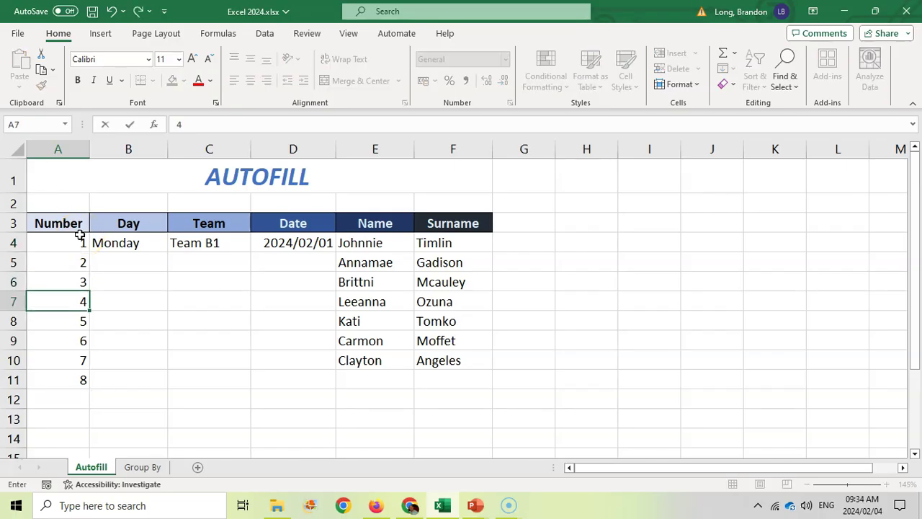
pyautogui.write('1')
pyautogui.press('Return')
pyautogui.write('2')
pyautogui.press('Return')
pyautogui.write('3')
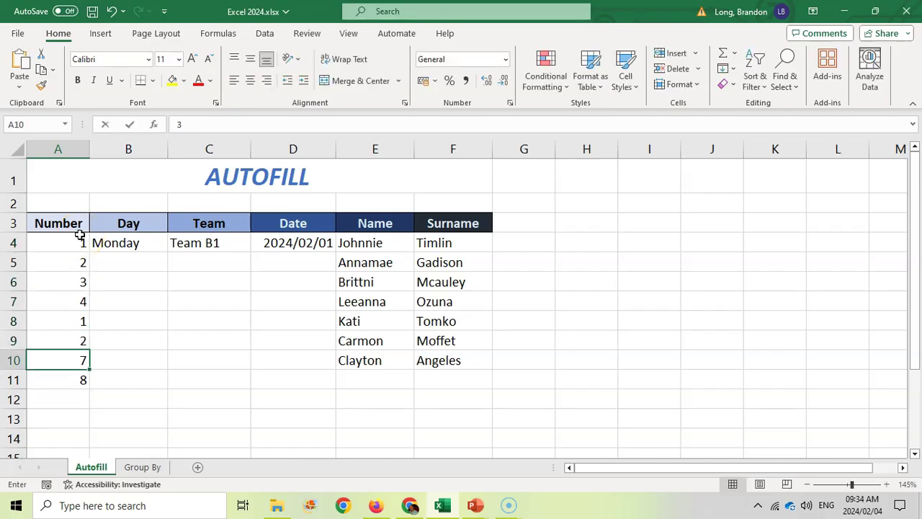
pyautogui.press('Return')
pyautogui.write('4')
pyautogui.press('Return')
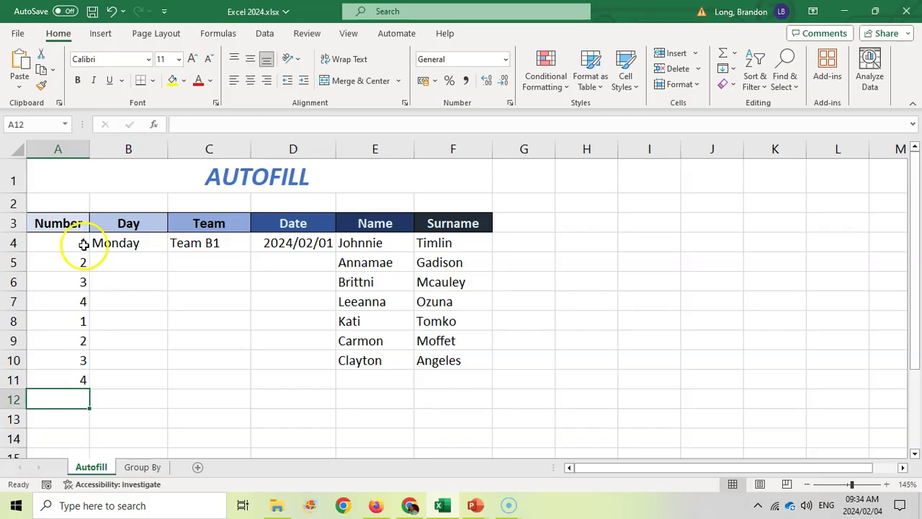
# - Extend the 1–4 block to A13 with Copy Cells so the pattern repeats
pyautogui.moveTo(72, 243); pyautogui.dragTo(77, 431)
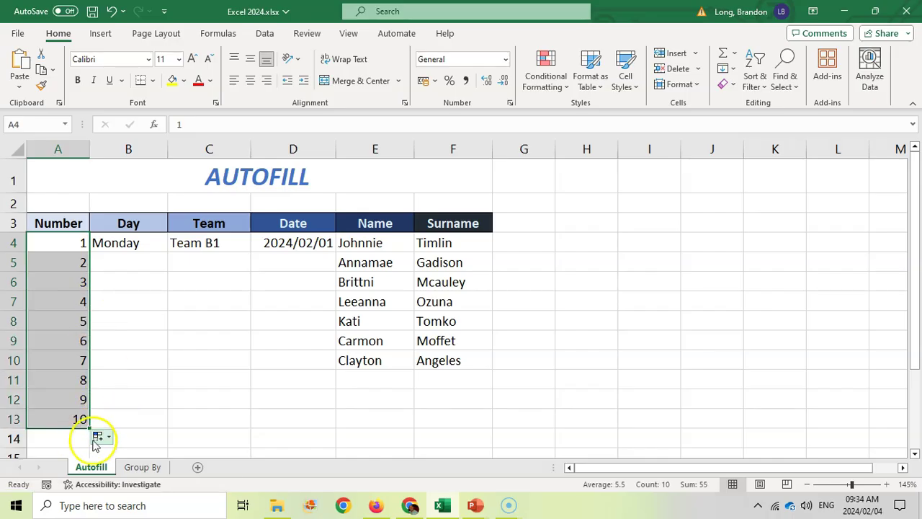
pyautogui.click(98, 436)
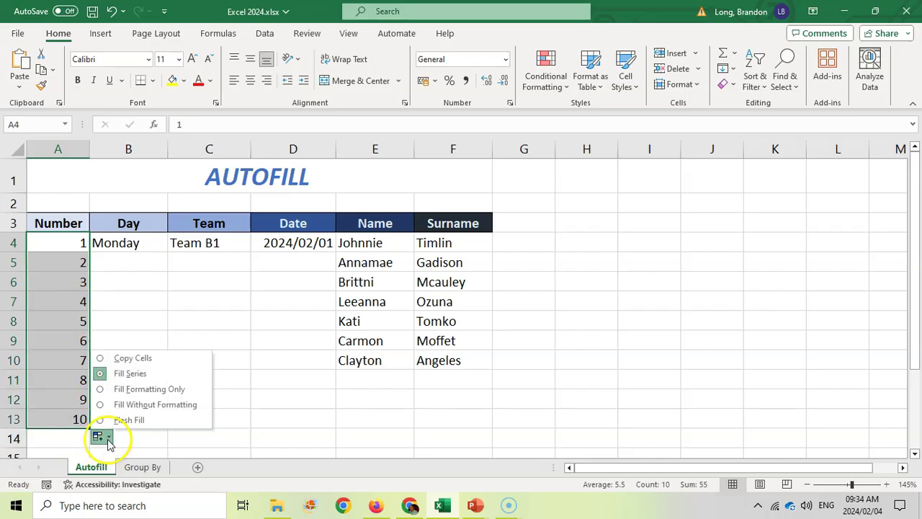
pyautogui.click(121, 358)
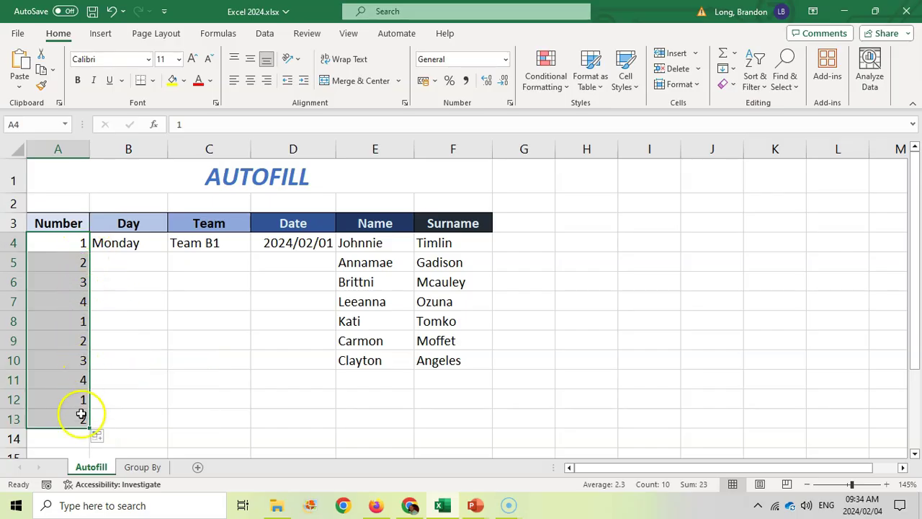
# - Change the font colour of the 1 in A4 to blue
pyautogui.click(72, 301)
pyautogui.click(67, 243)
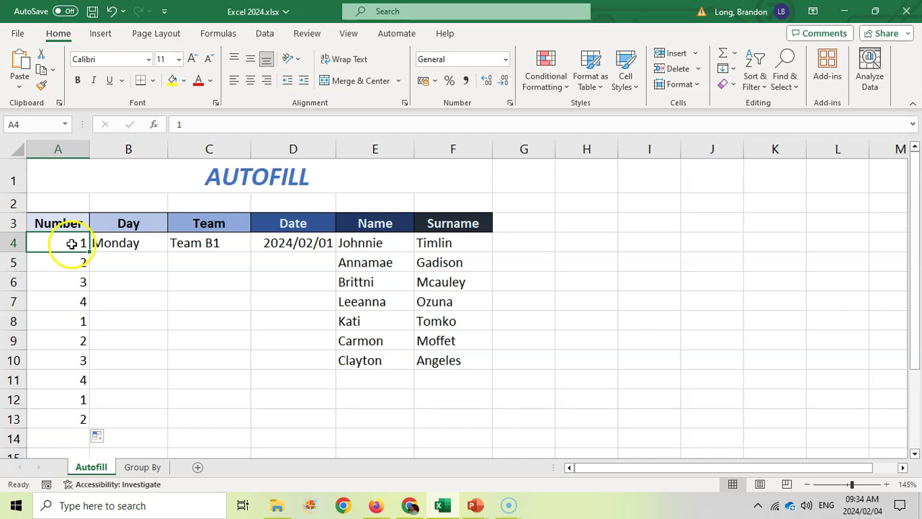
pyautogui.click(211, 84)
pyautogui.click(275, 228)
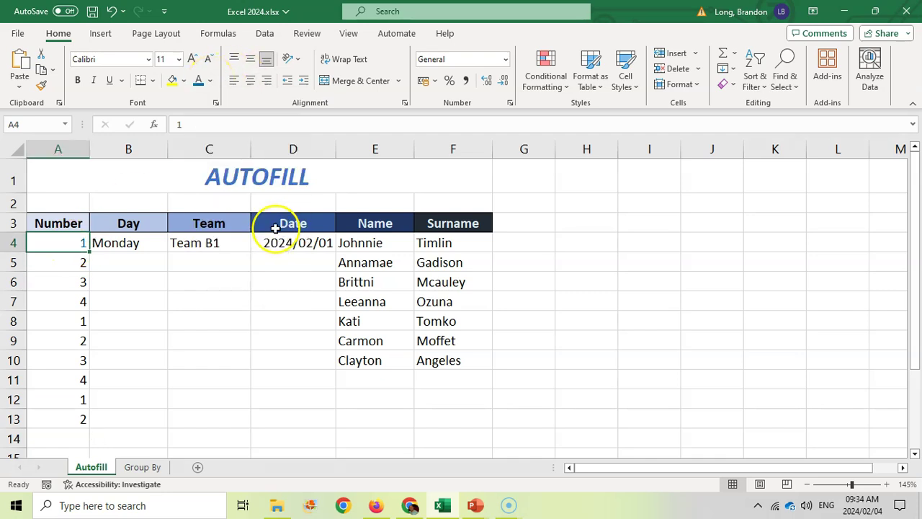
pyautogui.click(172, 81)
pyautogui.click(173, 363)
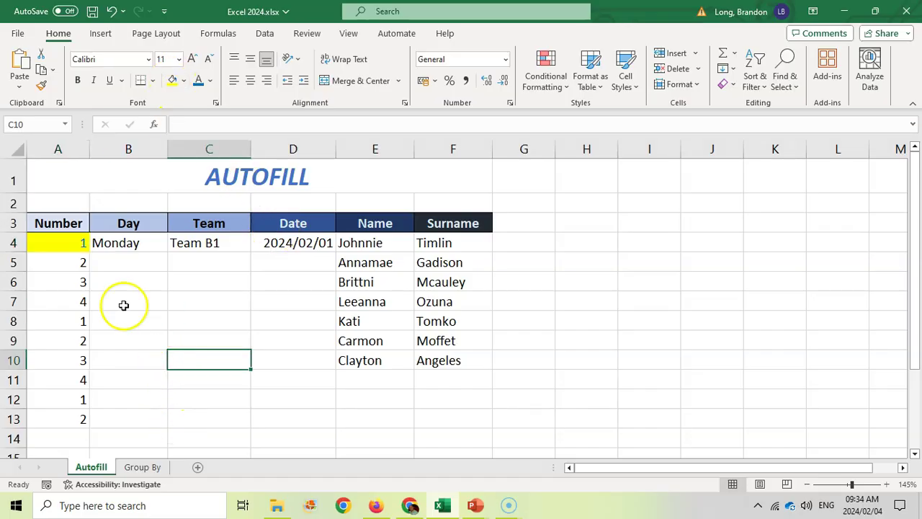
# - Fill A4 down to A13, trying Fill Series and then Fill Without Formatting
pyautogui.click(68, 242)
pyautogui.moveTo(91, 251); pyautogui.dragTo(90, 425)
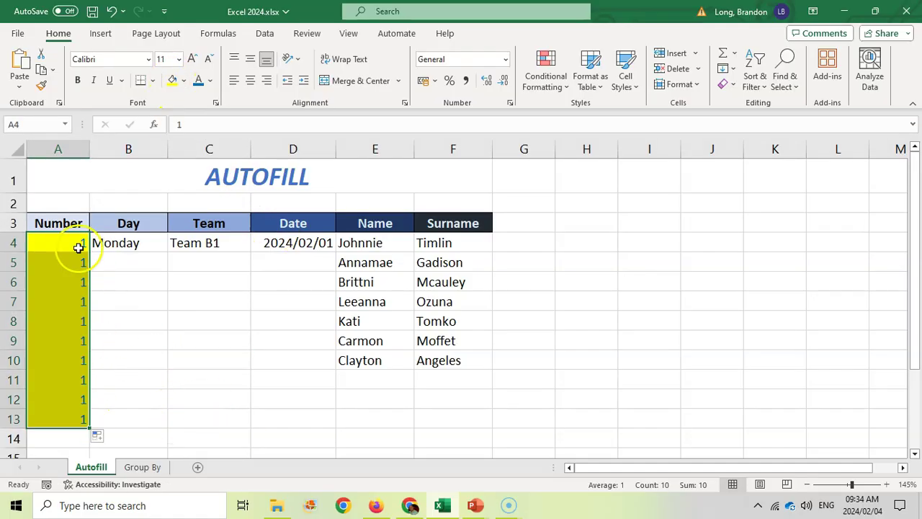
pyautogui.click(99, 436)
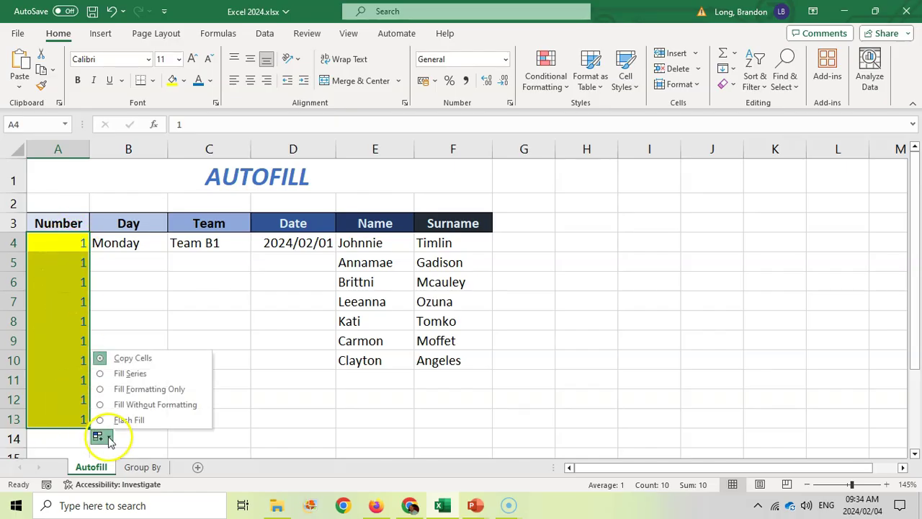
pyautogui.click(129, 373)
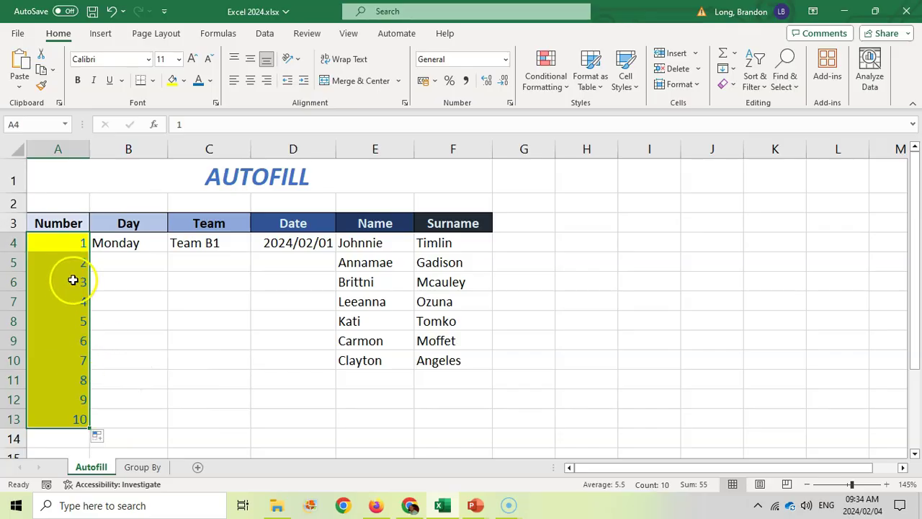
pyautogui.click(99, 437)
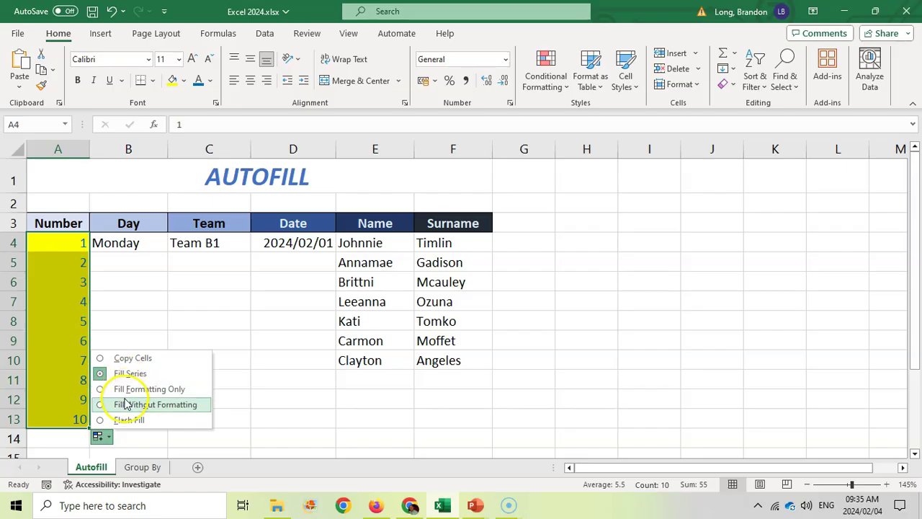
pyautogui.click(123, 405)
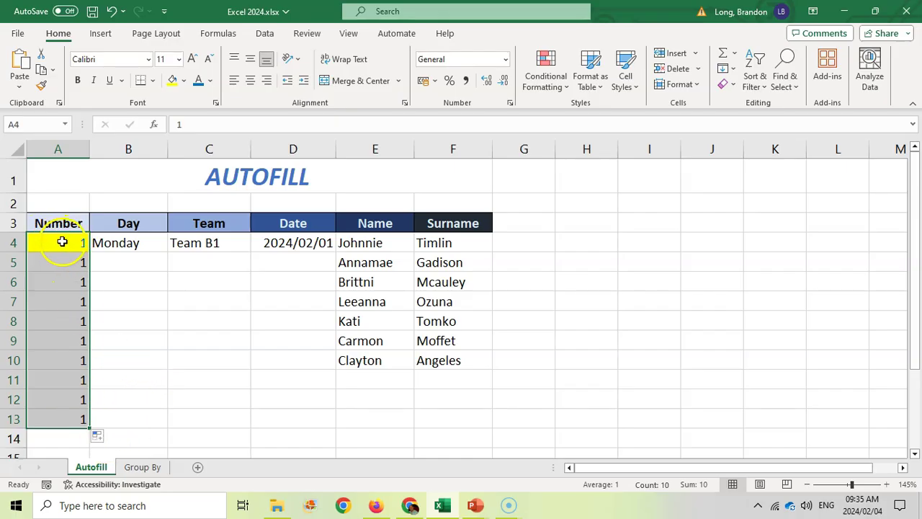
# - Refill A4 down to A10 as a numbered series 1 to 7
pyautogui.click(115, 281)
pyautogui.click(87, 249)
pyautogui.moveTo(88, 251); pyautogui.dragTo(68, 416)
# - Fill Monday down to B10, trying Fill Weekdays and Copy Cells before choosing Fill Series
pyautogui.click(202, 303)
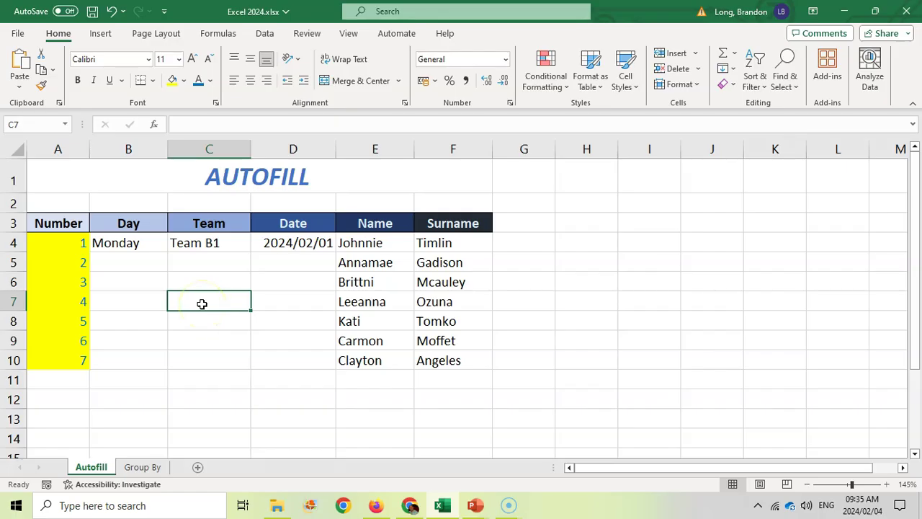
pyautogui.click(134, 244)
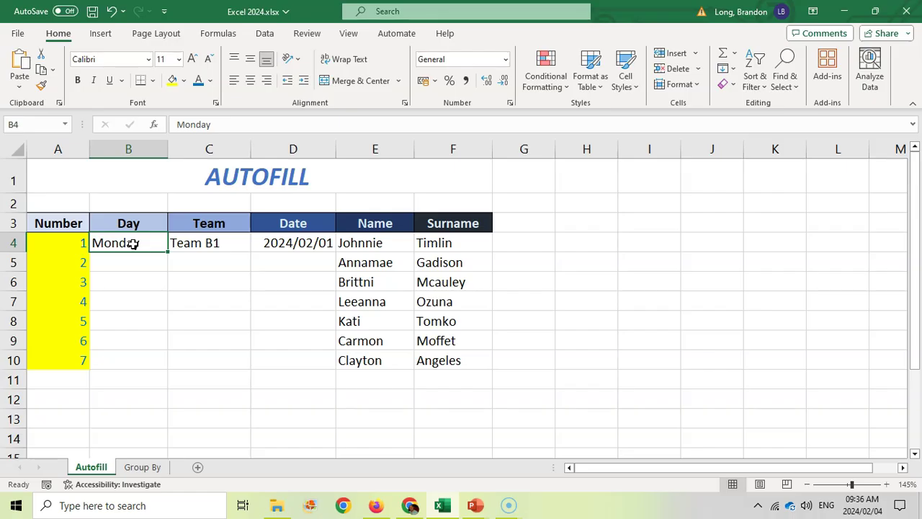
pyautogui.moveTo(168, 251); pyautogui.dragTo(160, 367)
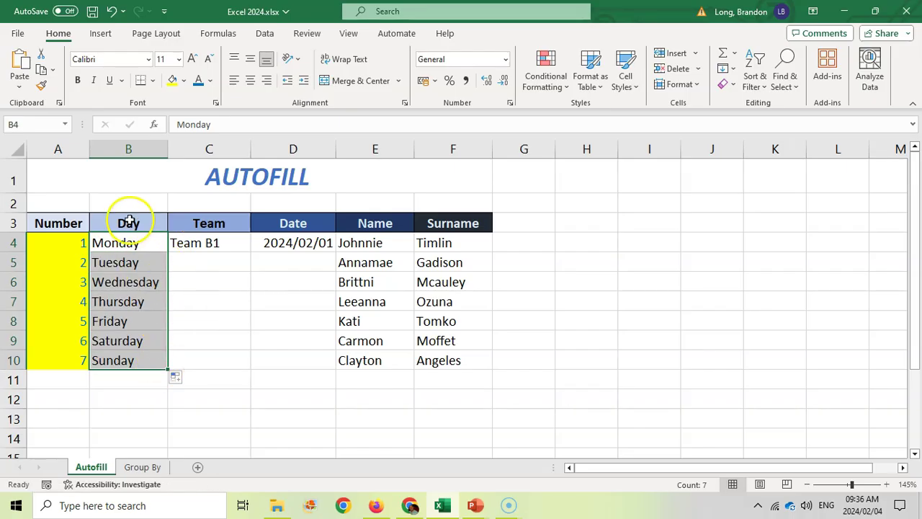
pyautogui.click(187, 378)
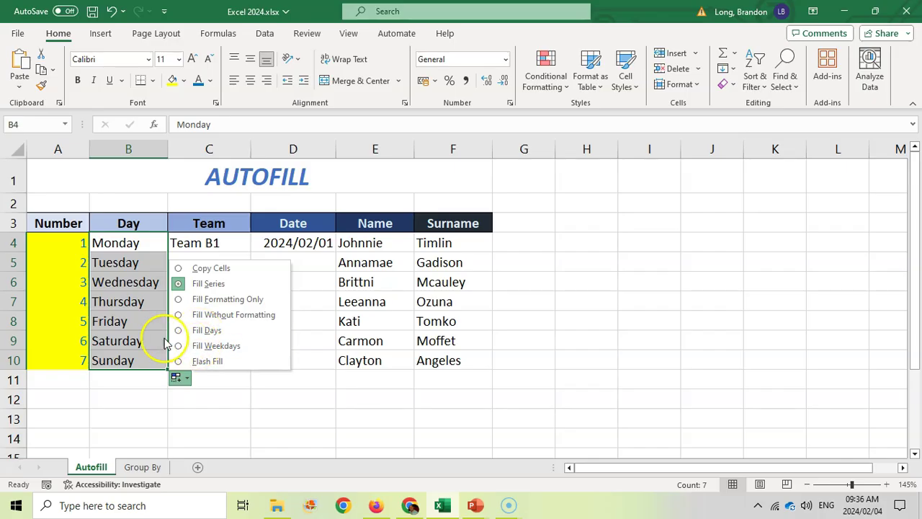
pyautogui.click(188, 351)
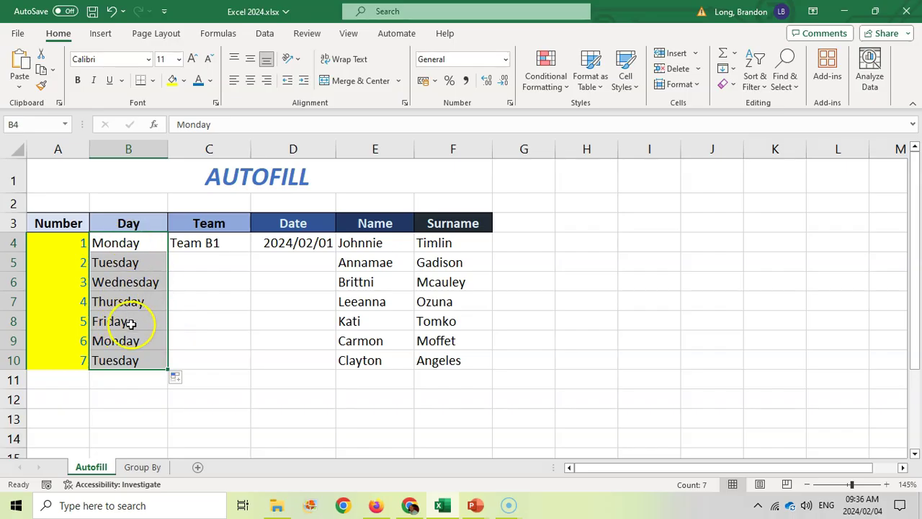
pyautogui.click(182, 379)
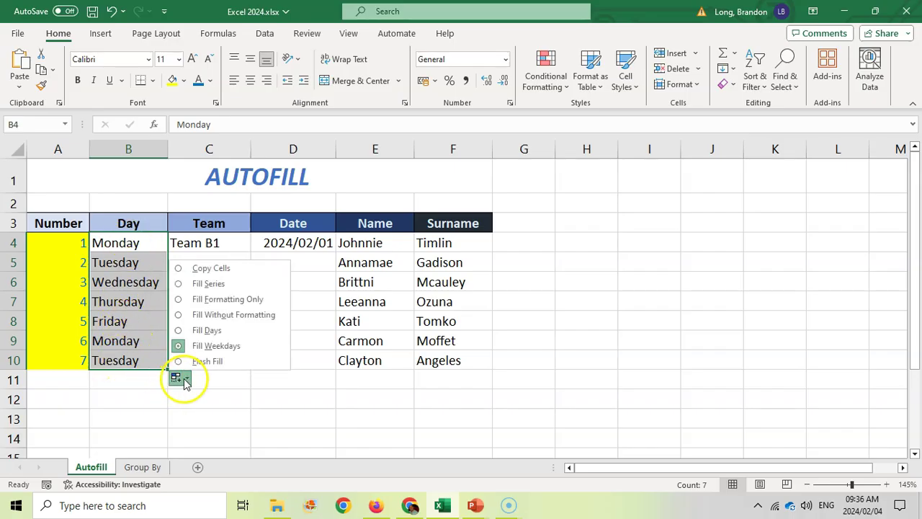
pyautogui.click(208, 269)
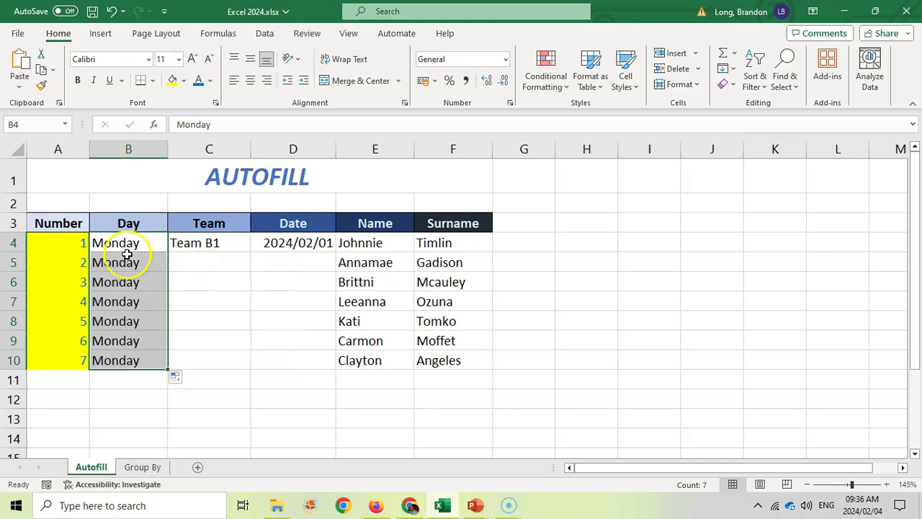
pyautogui.click(179, 378)
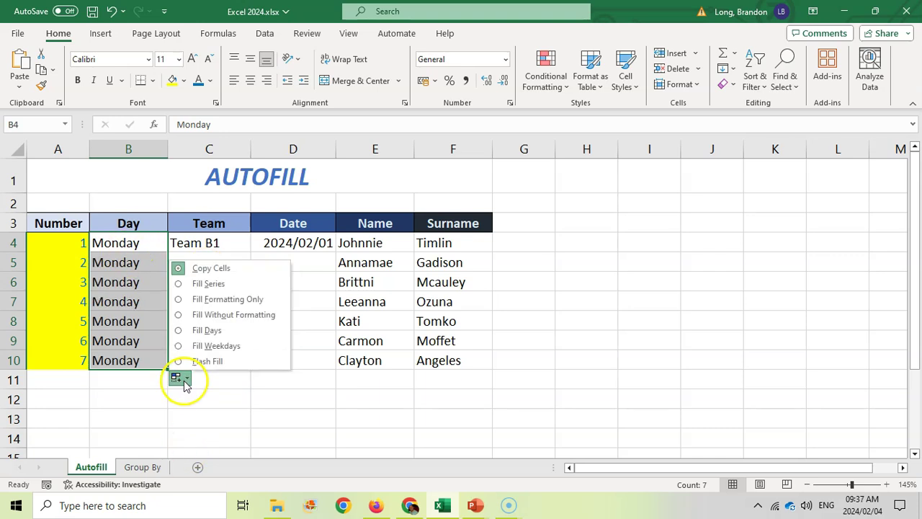
pyautogui.click(209, 283)
pyautogui.click(223, 359)
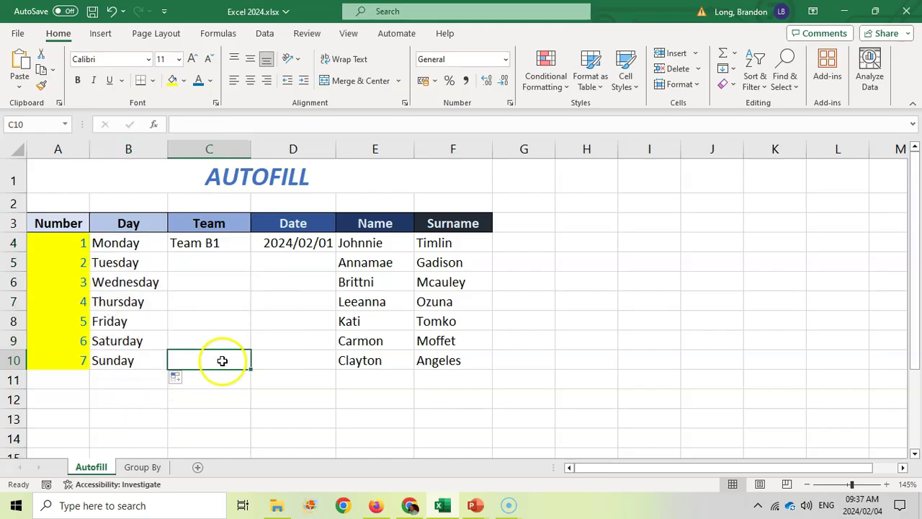
# - Fill Team B1 down C4:C10 trying Copy Cells and Fill Series, then refill Team B1 A2–A8
pyautogui.click(193, 243)
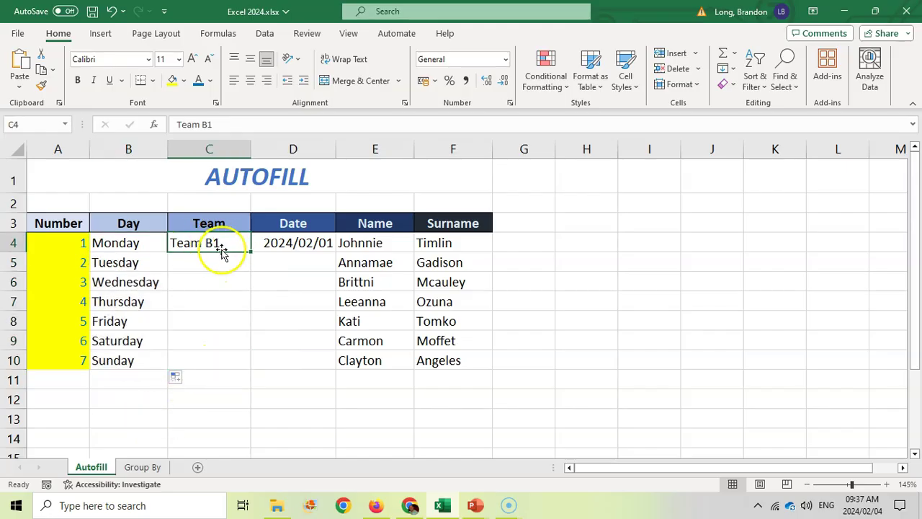
pyautogui.moveTo(253, 253); pyautogui.dragTo(246, 369)
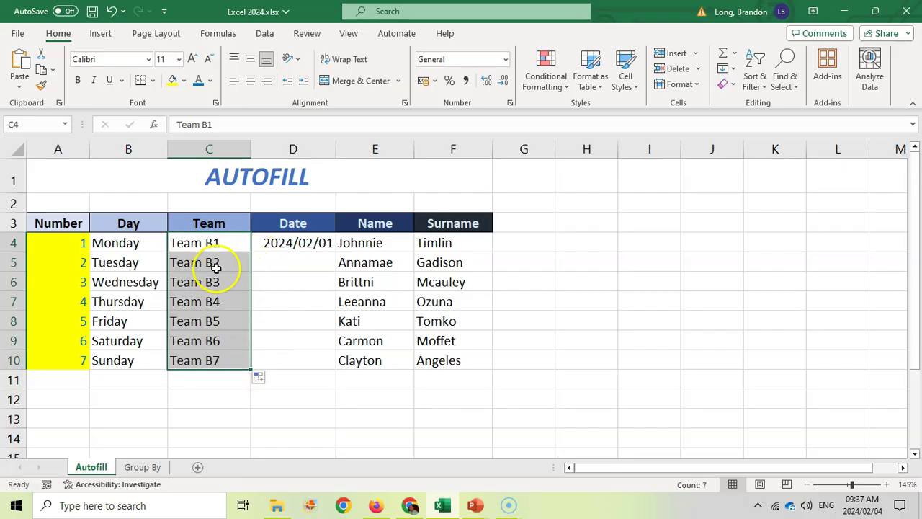
pyautogui.click(267, 380)
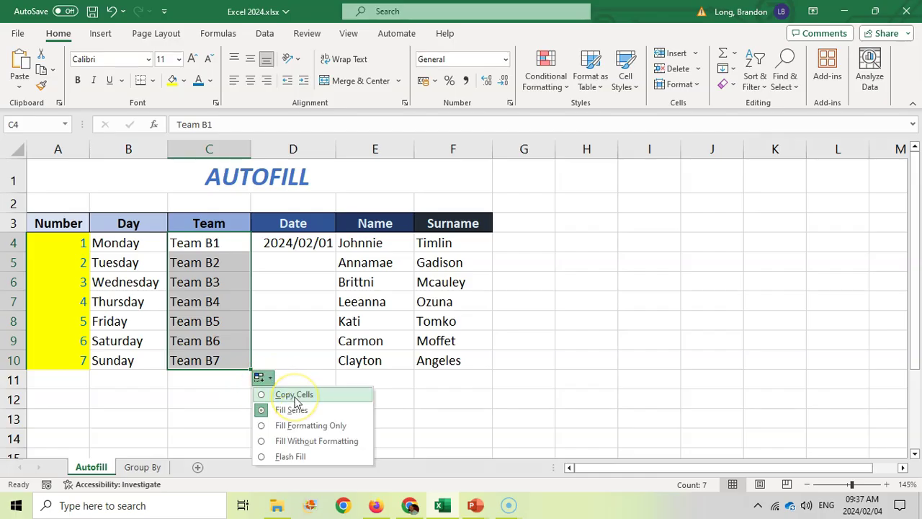
pyautogui.click(294, 394)
pyautogui.click(259, 377)
pyautogui.click(281, 412)
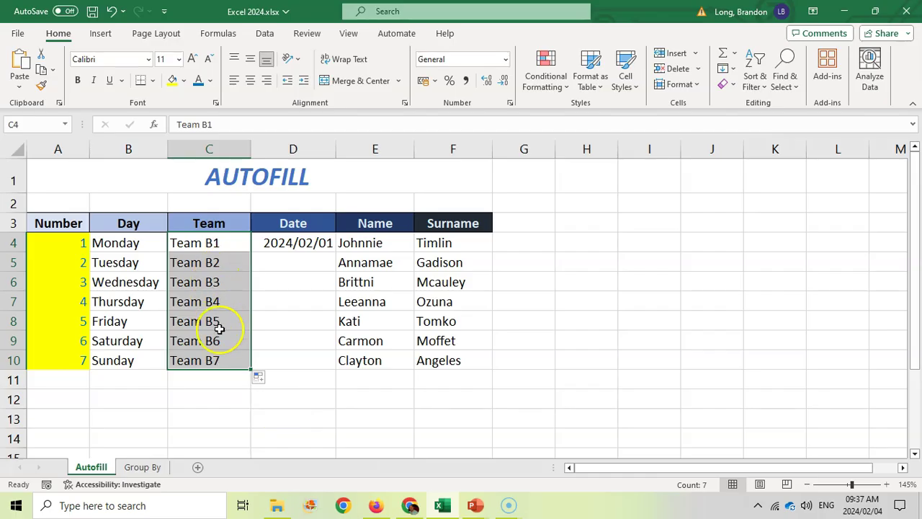
pyautogui.click(200, 242)
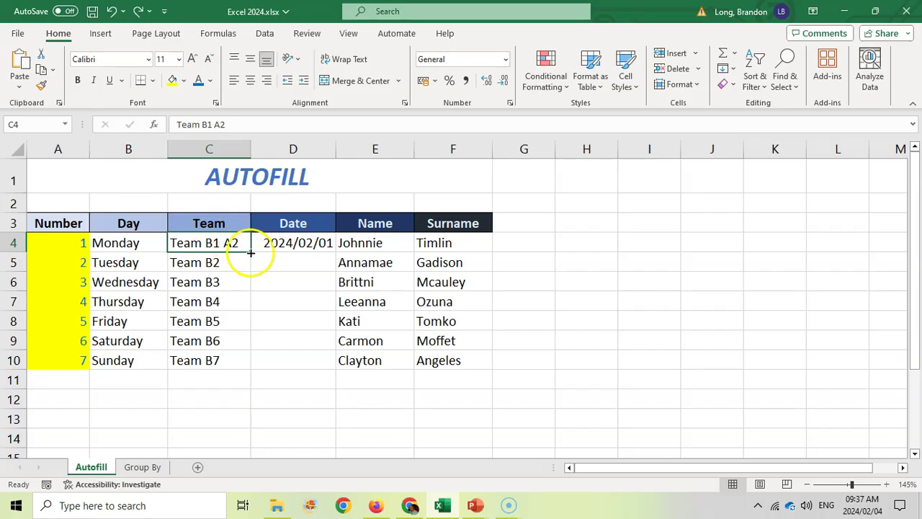
pyautogui.moveTo(250, 253); pyautogui.dragTo(251, 366)
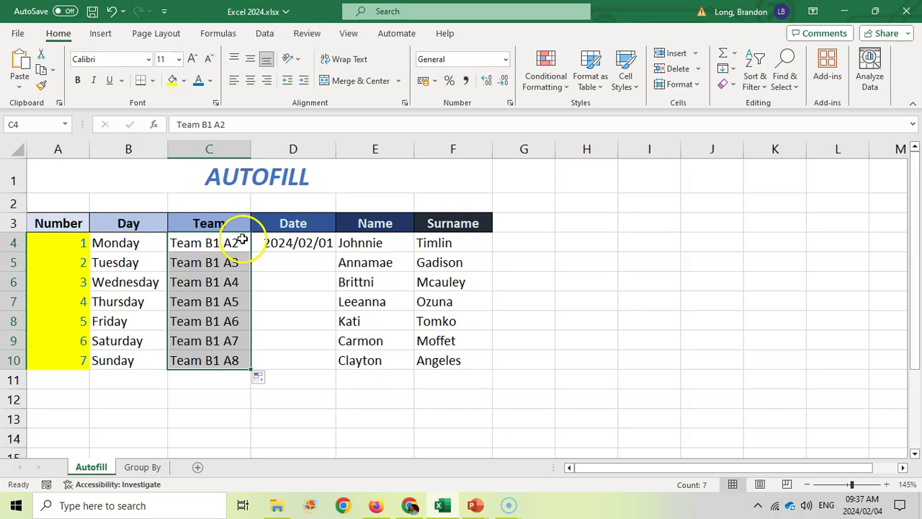
# - Fill 2024/02/01 down to D10, trying Copy Cells, Fill Days and Fill Weekdays
pyautogui.click(268, 382)
pyautogui.click(313, 247)
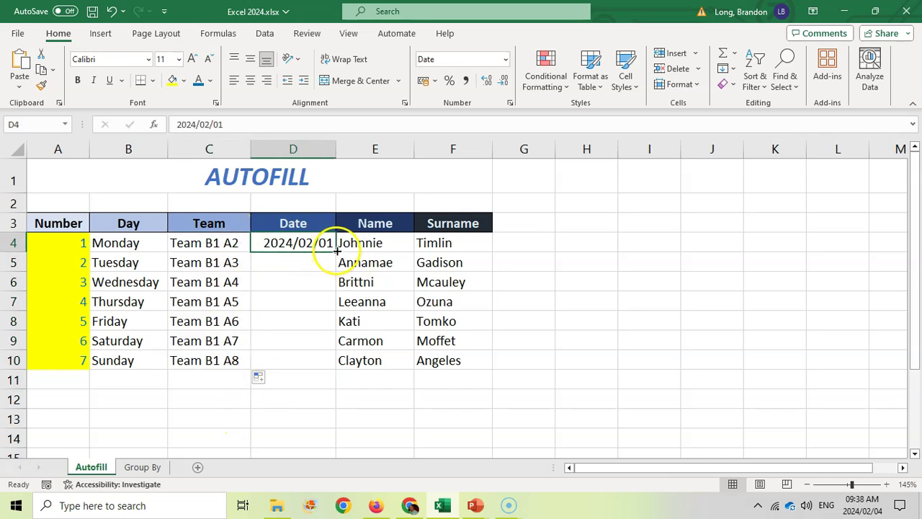
pyautogui.moveTo(335, 249); pyautogui.dragTo(313, 369)
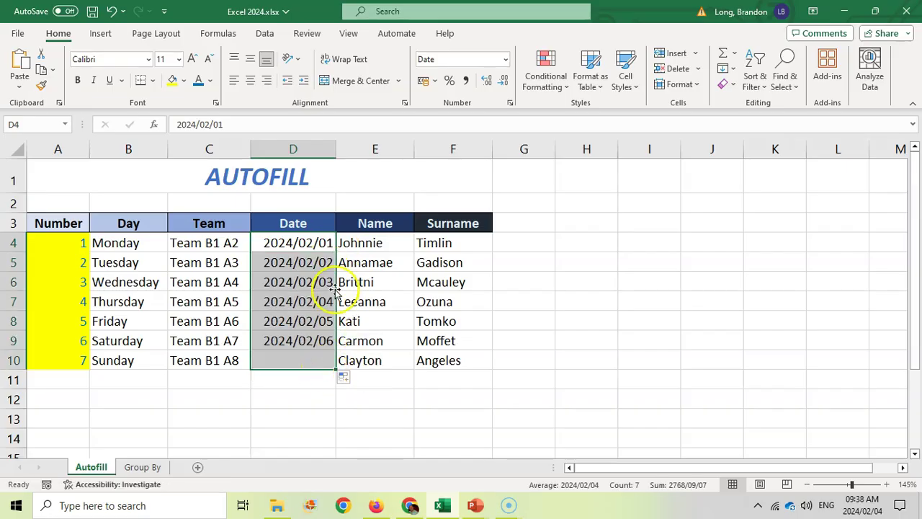
pyautogui.click(349, 379)
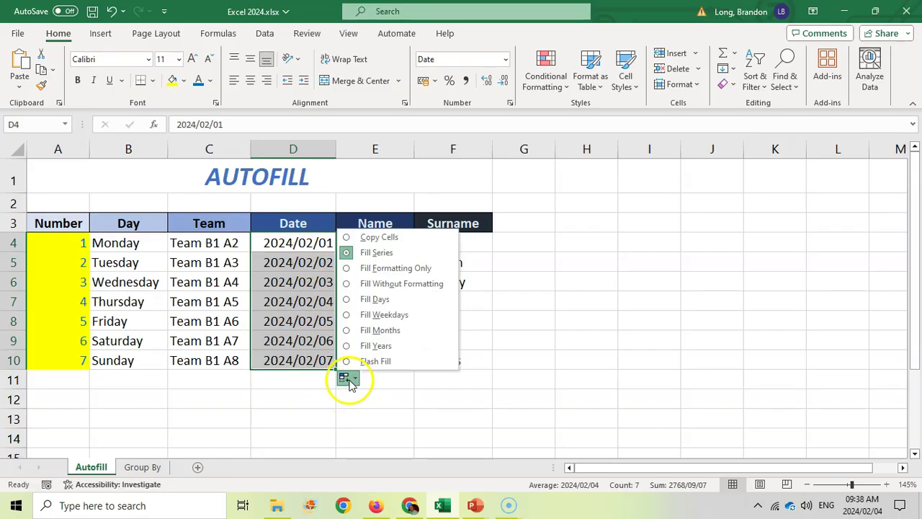
pyautogui.click(376, 237)
pyautogui.click(343, 377)
pyautogui.click(376, 299)
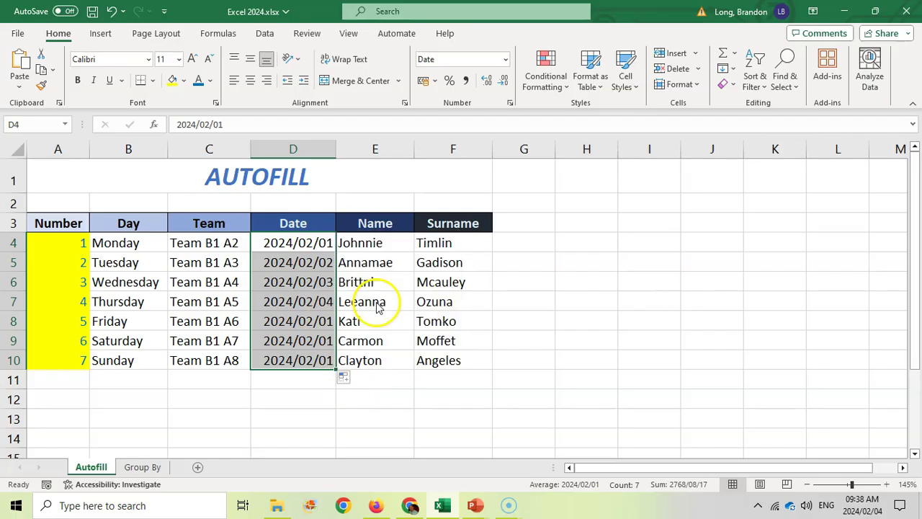
pyautogui.click(344, 377)
pyautogui.click(378, 314)
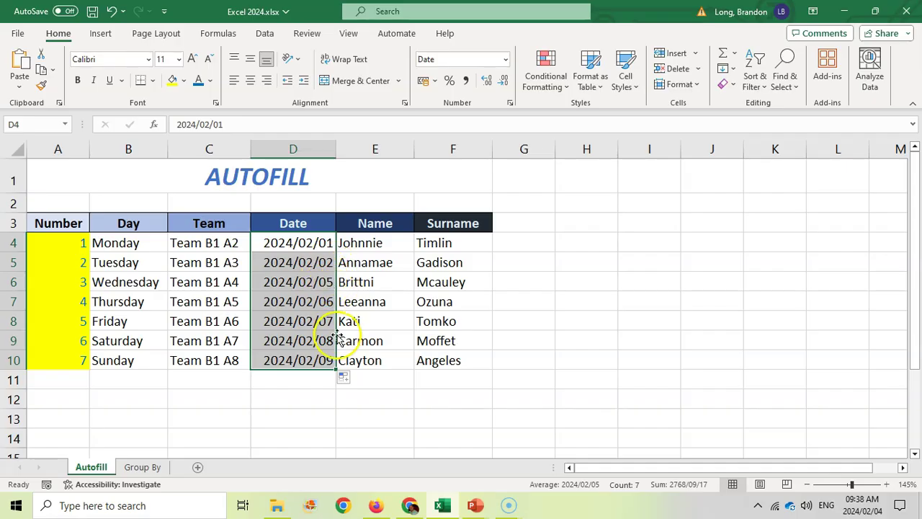
# - Switch the date fill to months, then years, and finally back to Fill Days
pyautogui.click(350, 379)
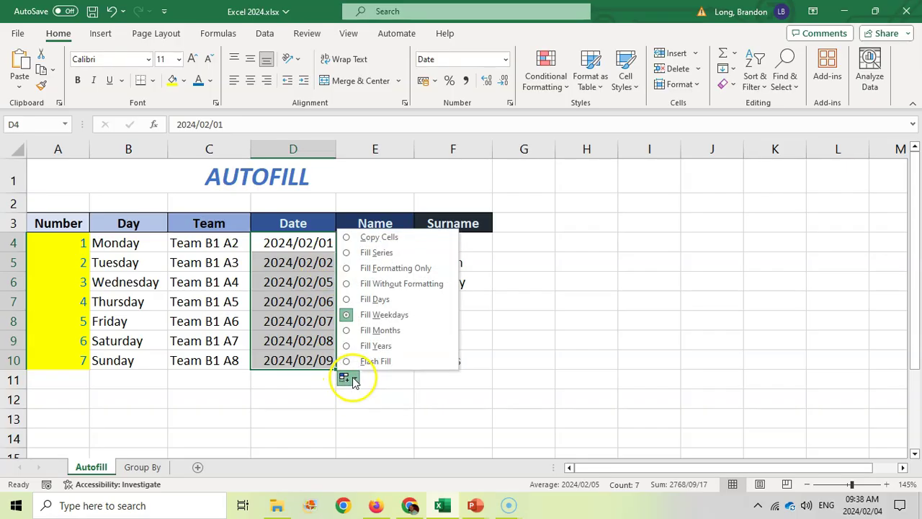
pyautogui.click(380, 330)
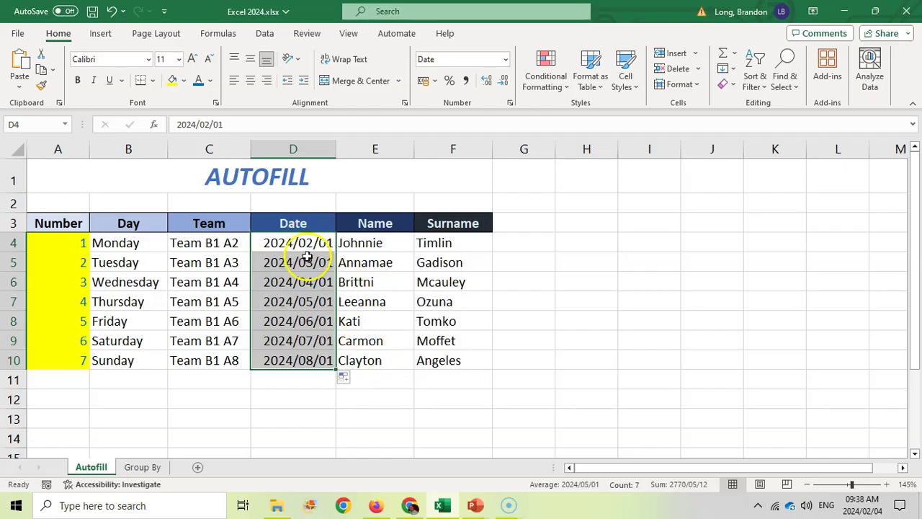
pyautogui.click(343, 376)
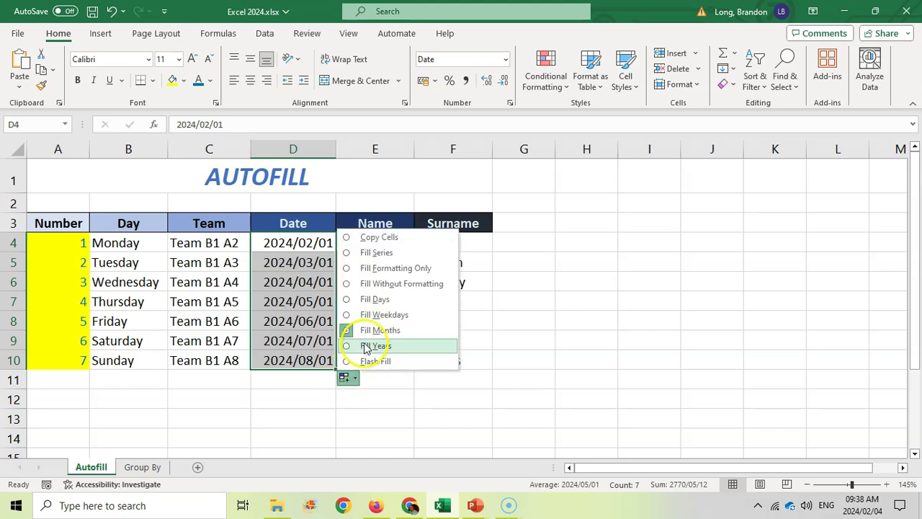
pyautogui.click(364, 345)
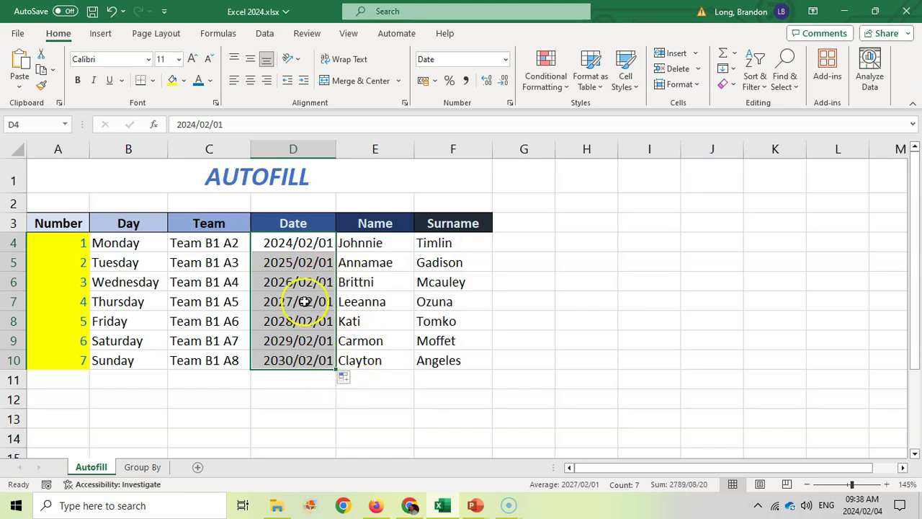
pyautogui.click(348, 376)
pyautogui.click(375, 298)
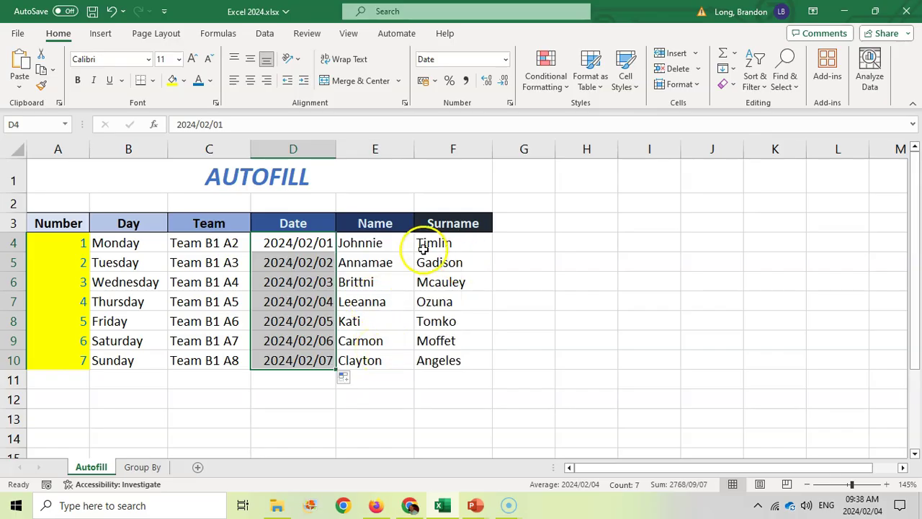
# - Enter row 4's surname in capitals plus first initial in G4, fixing the case in the formula bar
pyautogui.click(393, 250)
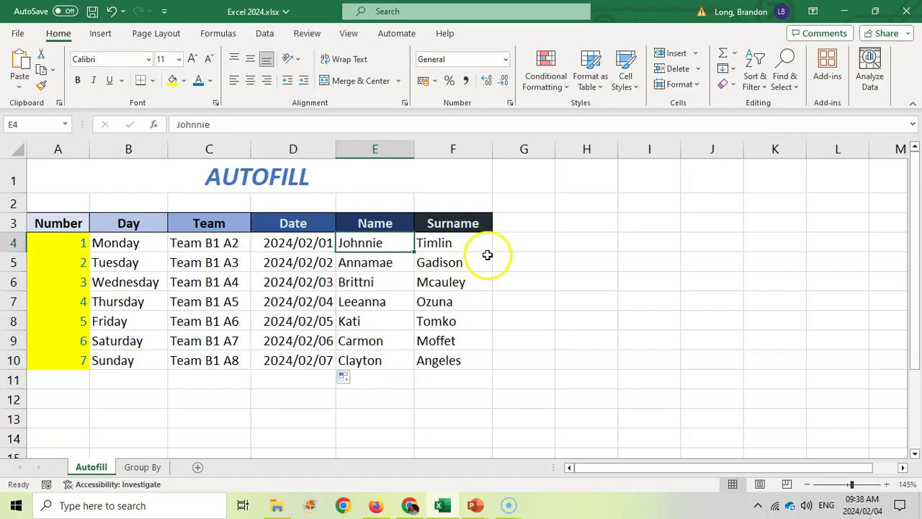
pyautogui.click(534, 242)
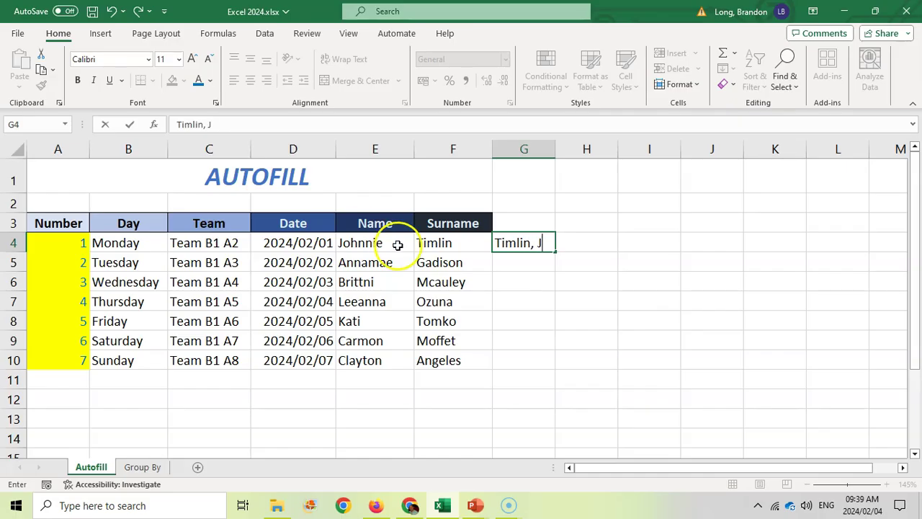
pyautogui.press('Return')
pyautogui.click(523, 243)
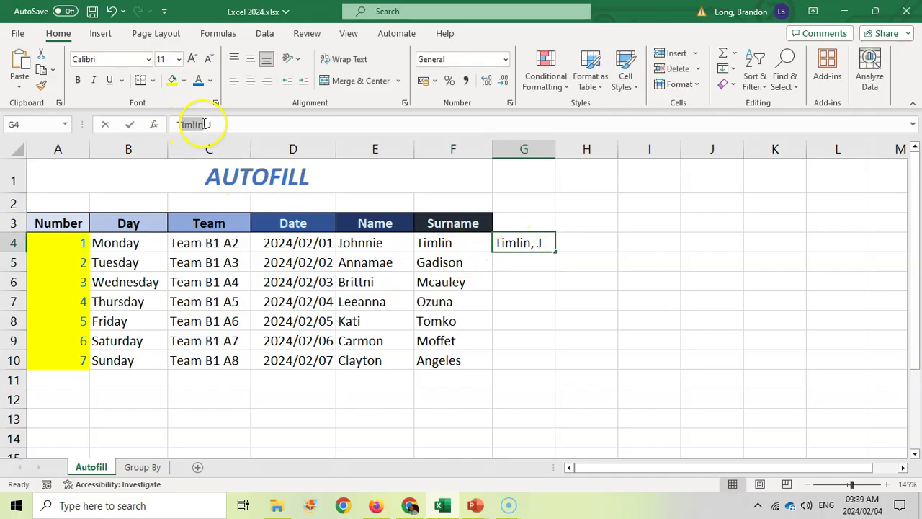
pyautogui.moveTo(205, 124); pyautogui.dragTo(206, 124)
pyautogui.write('l')
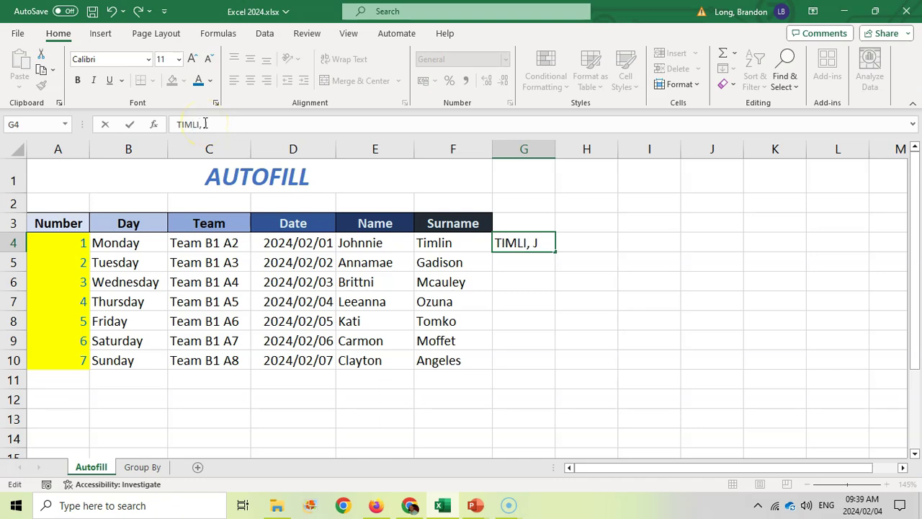
pyautogui.click(525, 304)
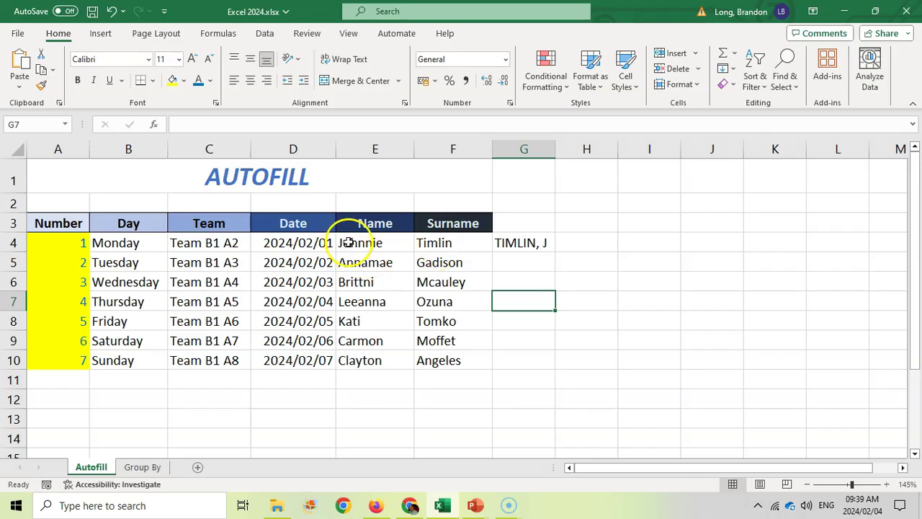
pyautogui.click(533, 245)
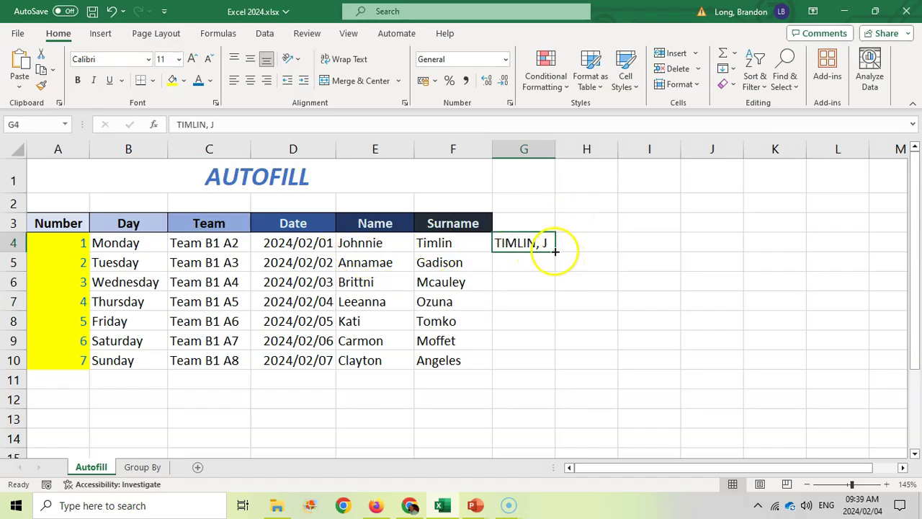
# - Drag G4 down to G10 and apply Flash Fill for each row's uppercase surname and initial, then check the results
pyautogui.moveTo(555, 251); pyautogui.dragTo(540, 364)
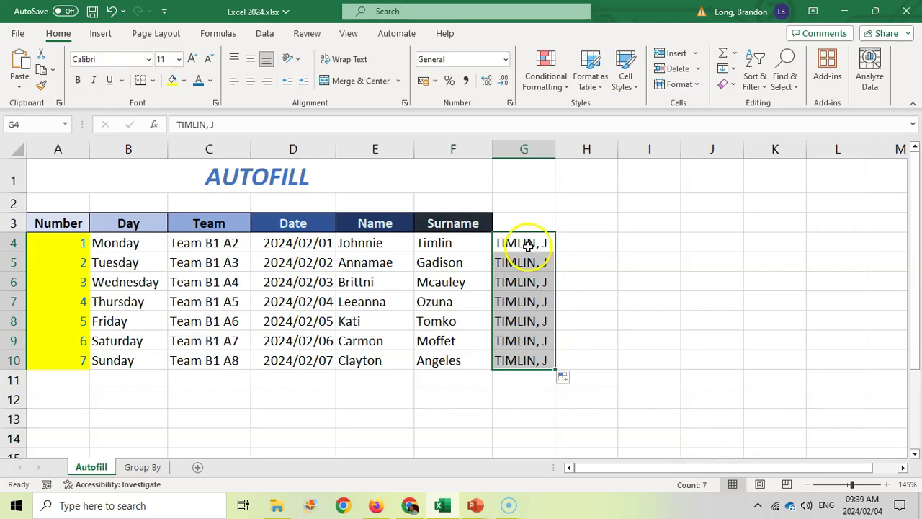
pyautogui.click(568, 378)
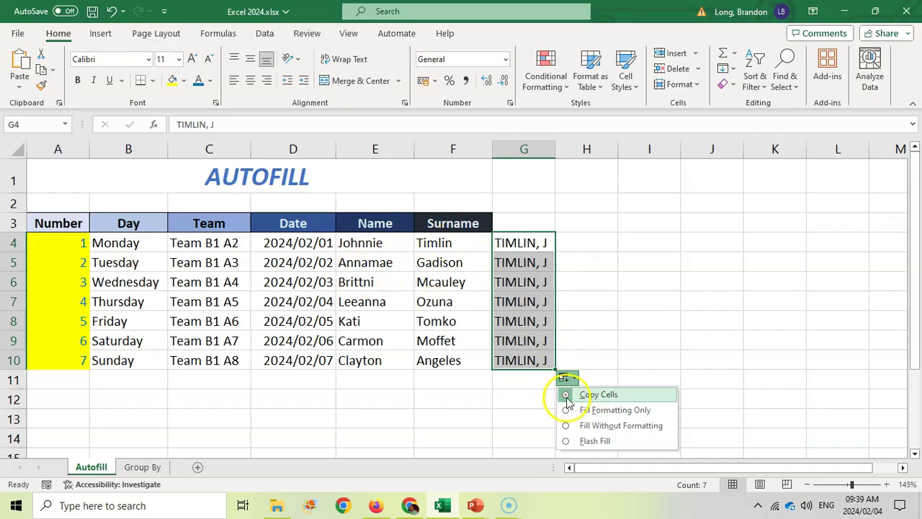
pyautogui.click(593, 442)
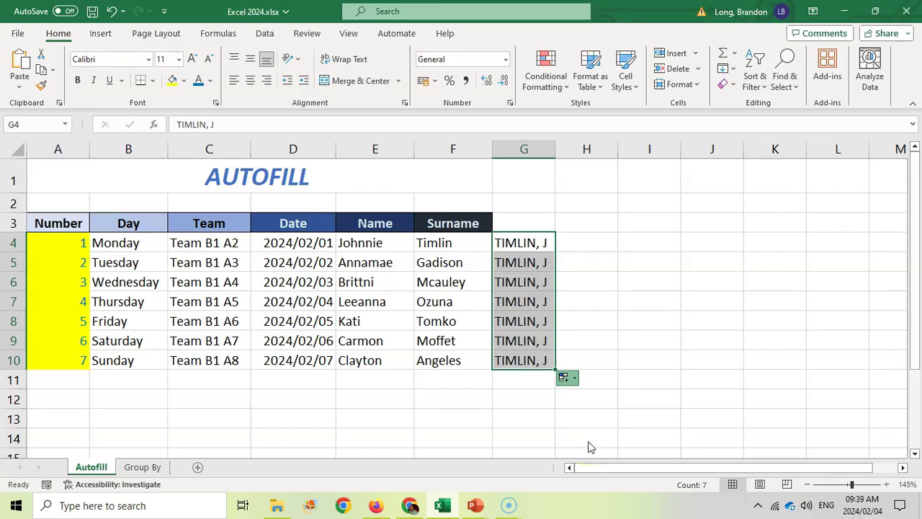
pyautogui.click(645, 325)
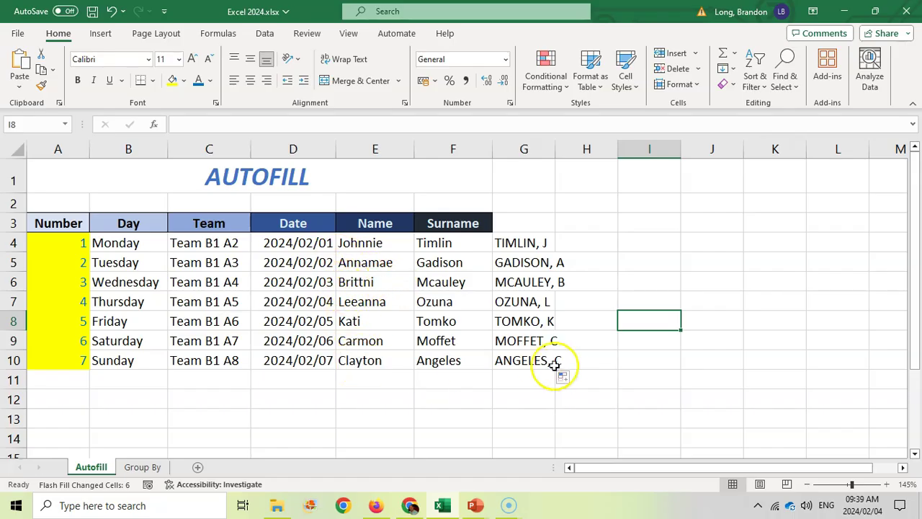
pyautogui.click(532, 244)
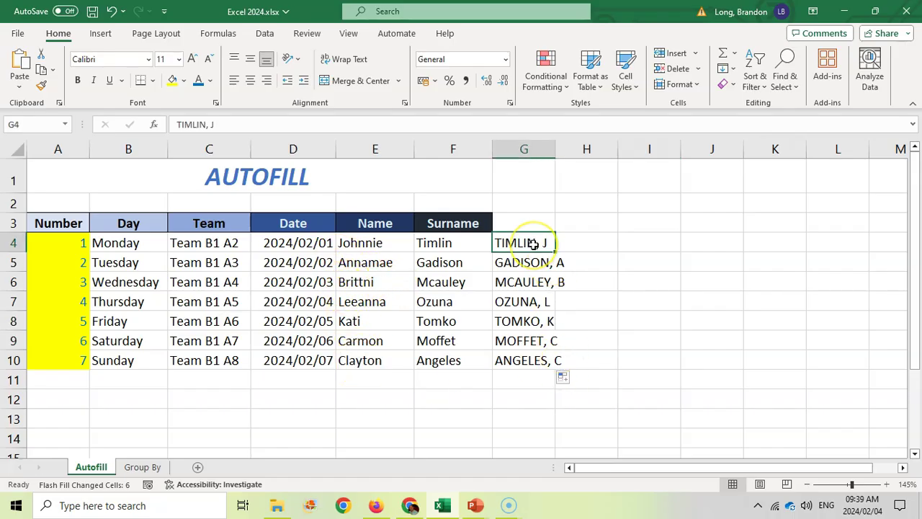
pyautogui.press('Down')
pyautogui.press('Down')
pyautogui.press('Down')
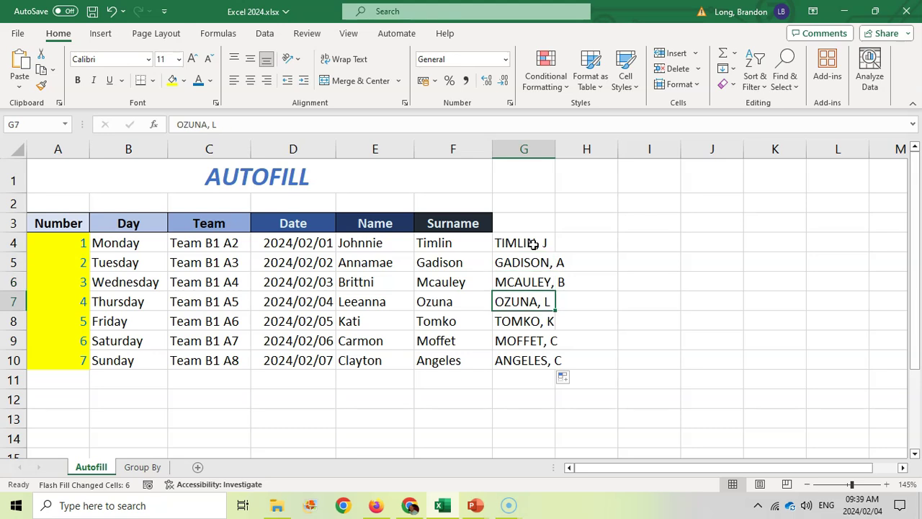
pyautogui.press('Right')
pyautogui.press('Right')
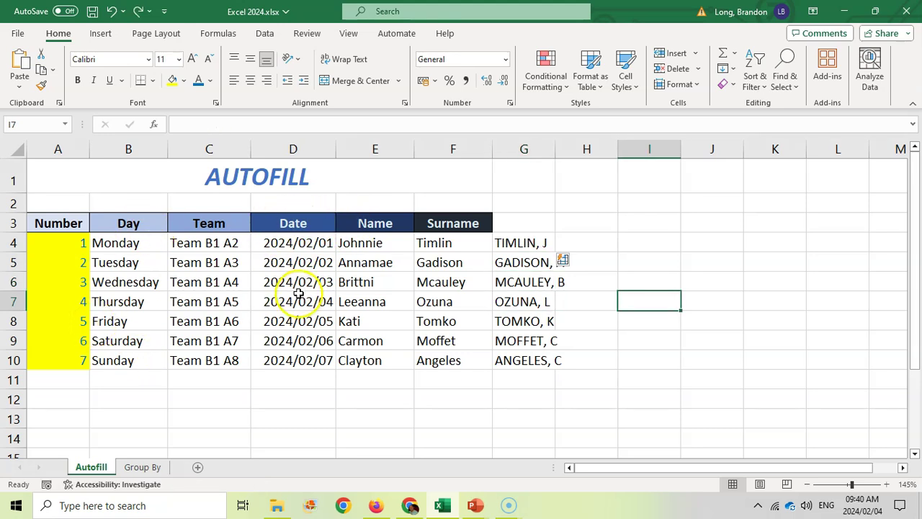
# - Fill March from B18 across row 18 to G18, producing months through August
pyautogui.scroll(-3, 292, 296)
pyautogui.click(132, 337)
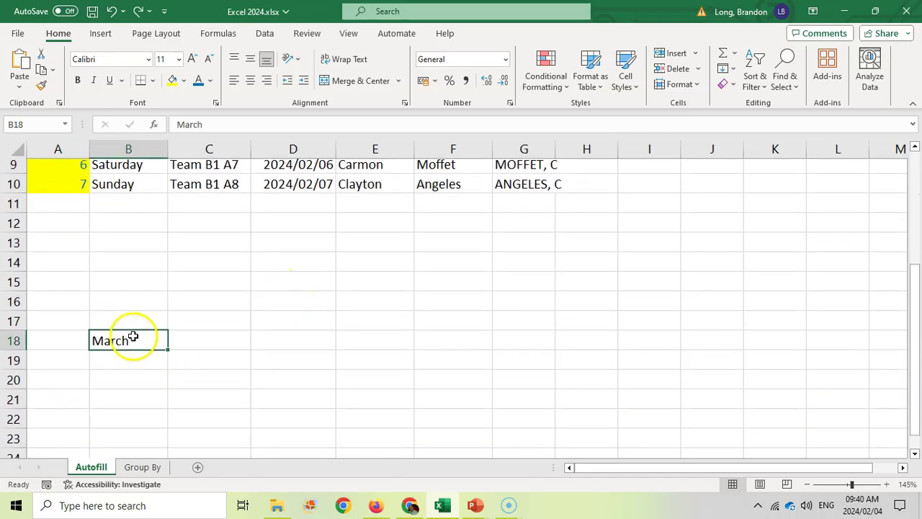
pyautogui.moveTo(168, 349); pyautogui.dragTo(556, 347)
# - Verify the filled months March through August in cells B18 to G18
pyautogui.click(116, 342)
pyautogui.click(201, 338)
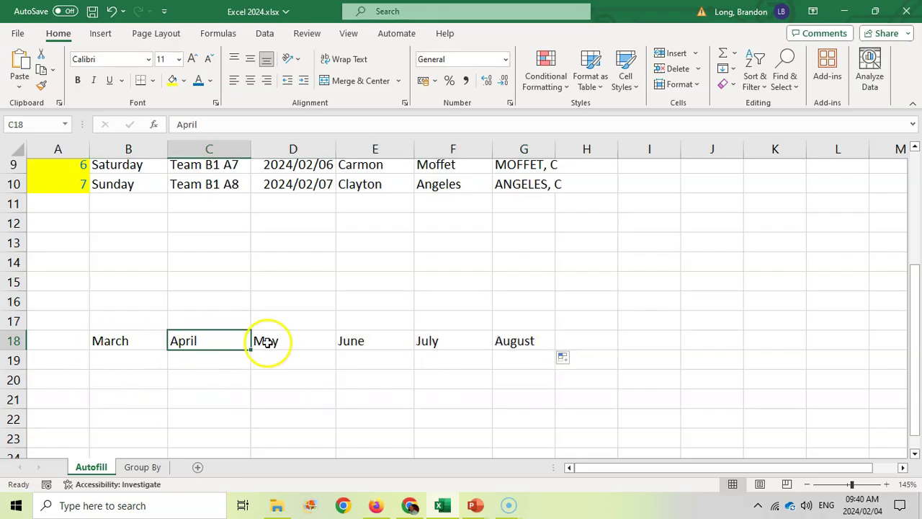
pyautogui.click(263, 341)
pyautogui.click(354, 339)
pyautogui.click(487, 345)
pyautogui.click(500, 348)
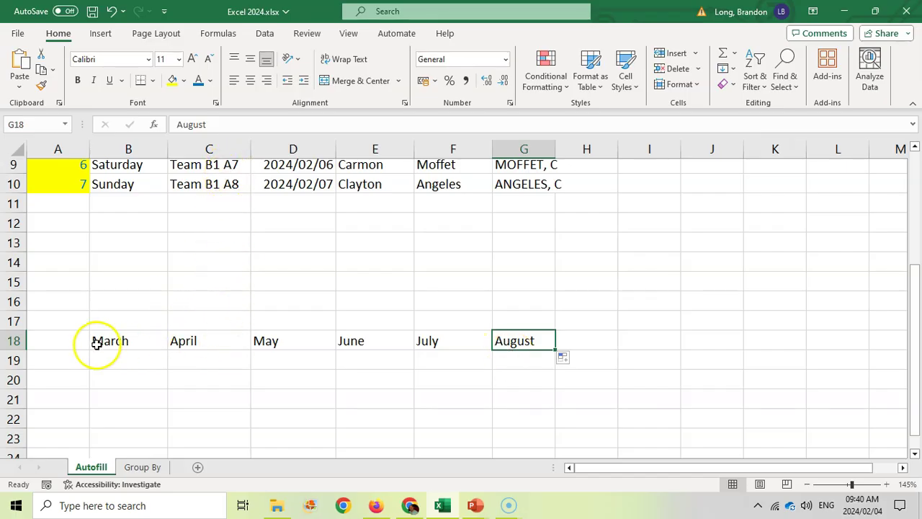
pyautogui.scroll(3, 353, 353)
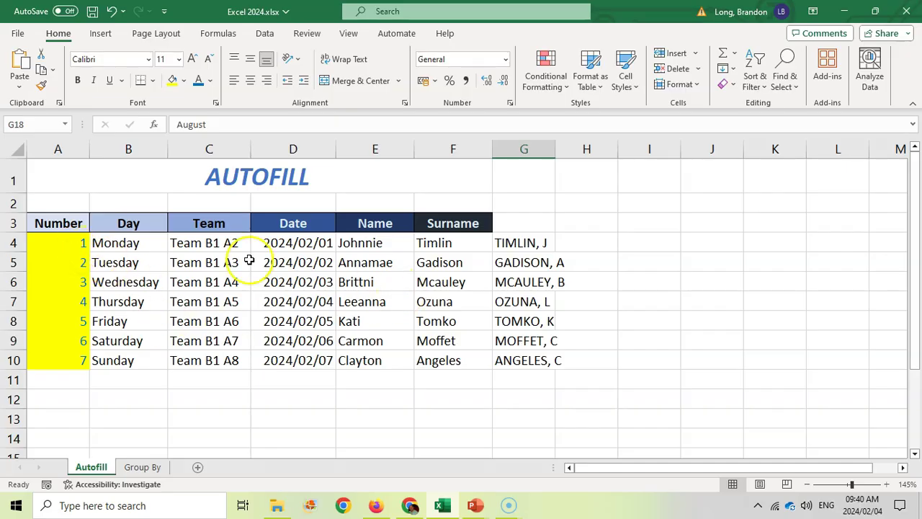
pyautogui.click(154, 247)
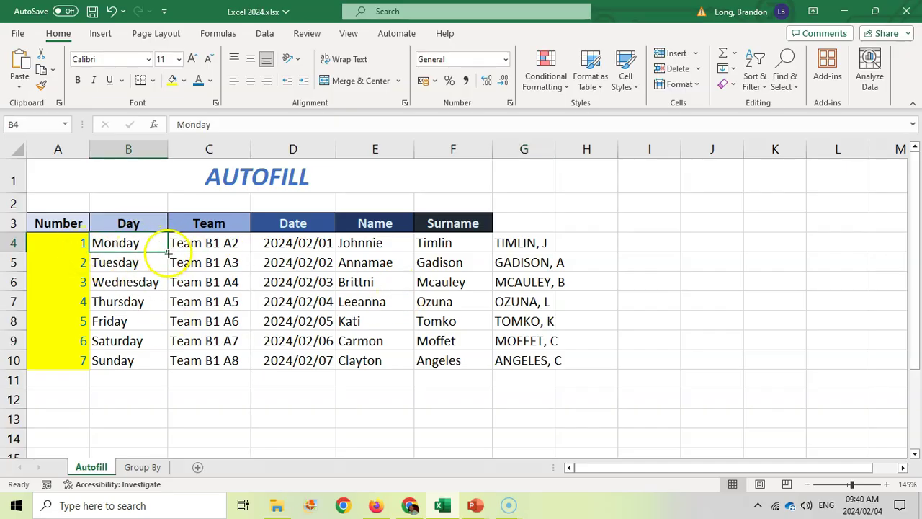
pyautogui.moveTo(168, 252); pyautogui.dragTo(163, 372)
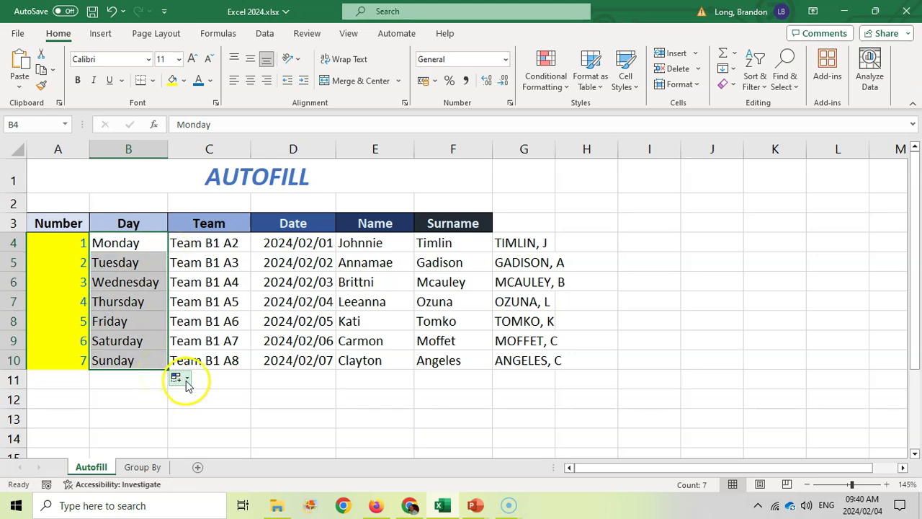
pyautogui.click(186, 382)
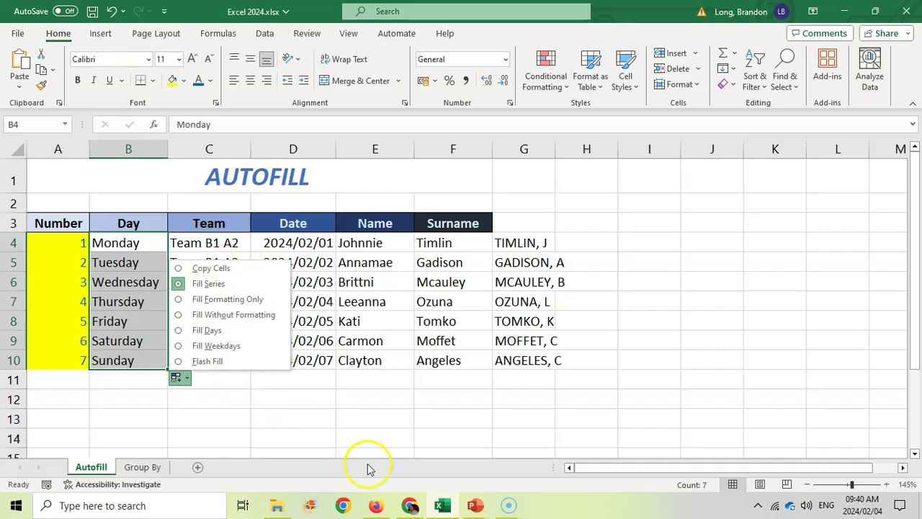
pyautogui.click(334, 407)
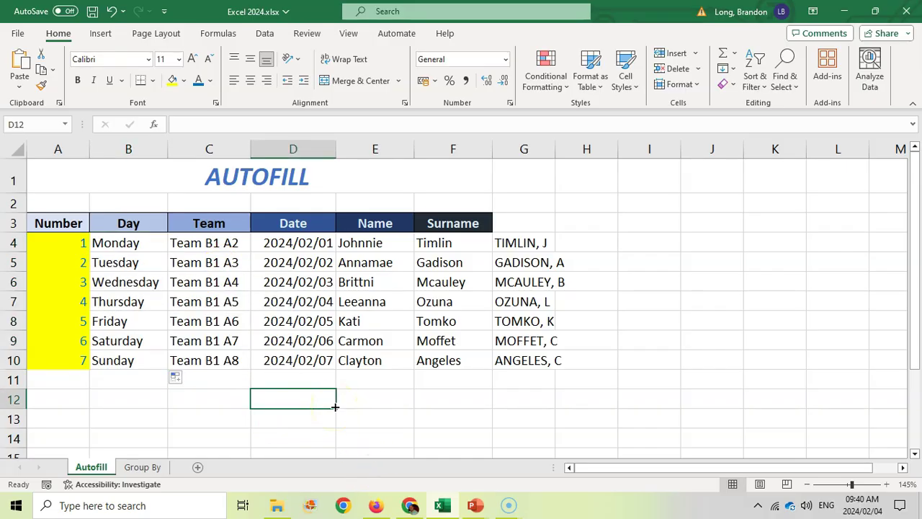